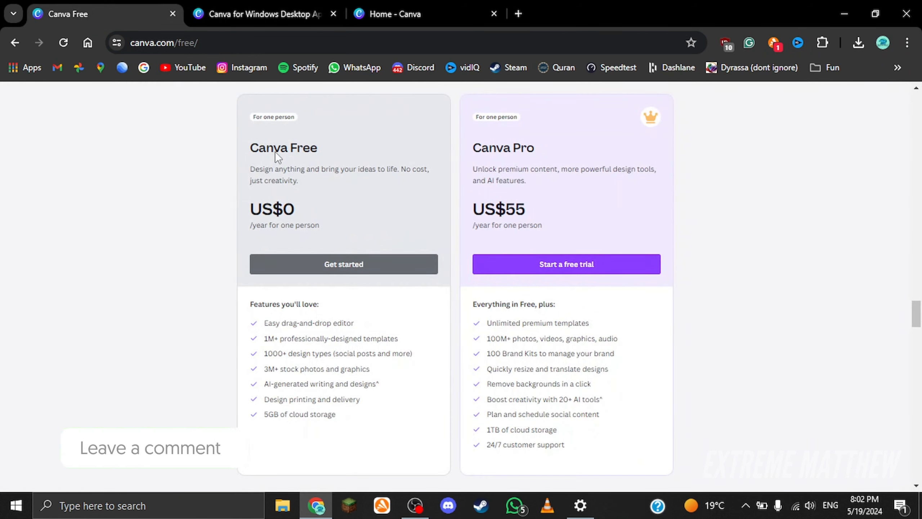
Step: Compare the features and prices of the Canva Free and Canva Pro plans on the pricing page
{"action": "scroll", "coordinate": [286, 176], "scroll_direction": "up", "scroll_amount": 3}
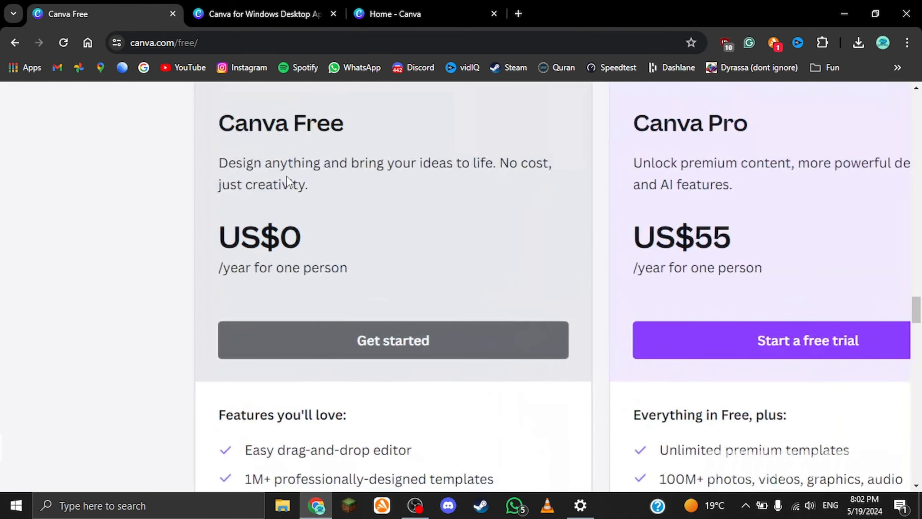
{"action": "scroll", "coordinate": [287, 176], "scroll_direction": "down", "scroll_amount": 5}
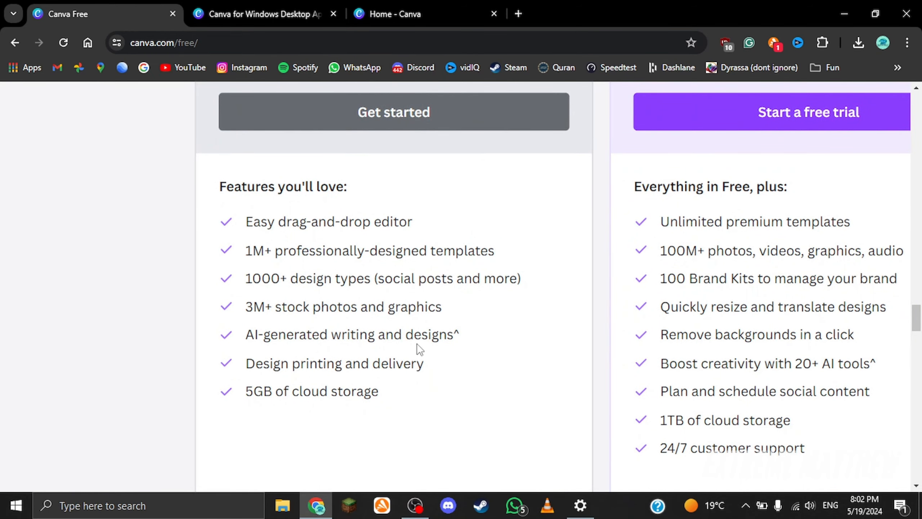
{"action": "scroll", "coordinate": [417, 345], "scroll_direction": "down", "scroll_amount": 3}
{"action": "scroll", "coordinate": [417, 345], "scroll_direction": "up", "scroll_amount": 1}
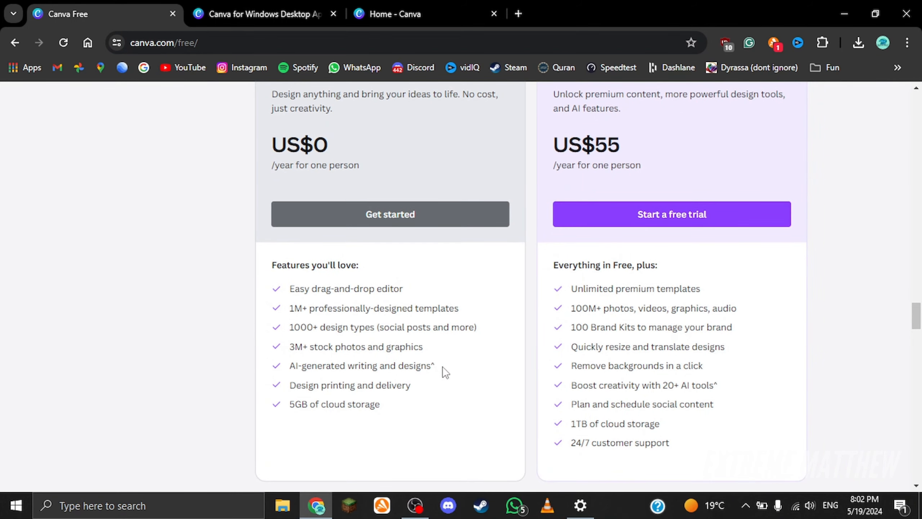
{"action": "scroll", "coordinate": [443, 366], "scroll_direction": "down", "scroll_amount": 1}
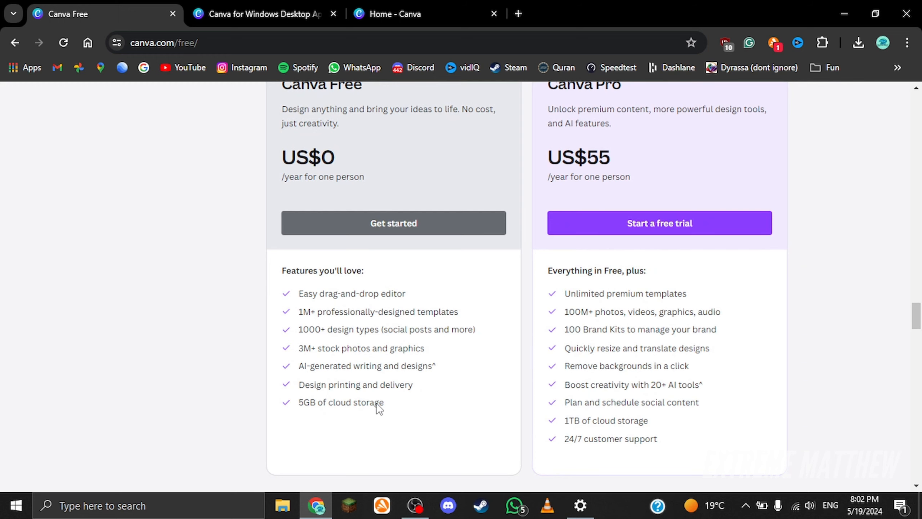
{"action": "scroll", "coordinate": [378, 409], "scroll_direction": "down", "scroll_amount": 2}
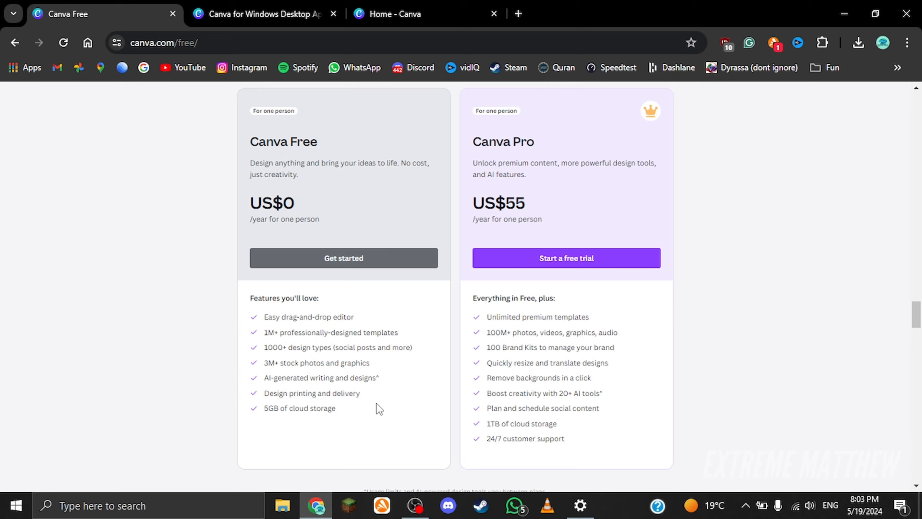
{"action": "scroll", "coordinate": [624, 213], "scroll_direction": "up", "scroll_amount": 3}
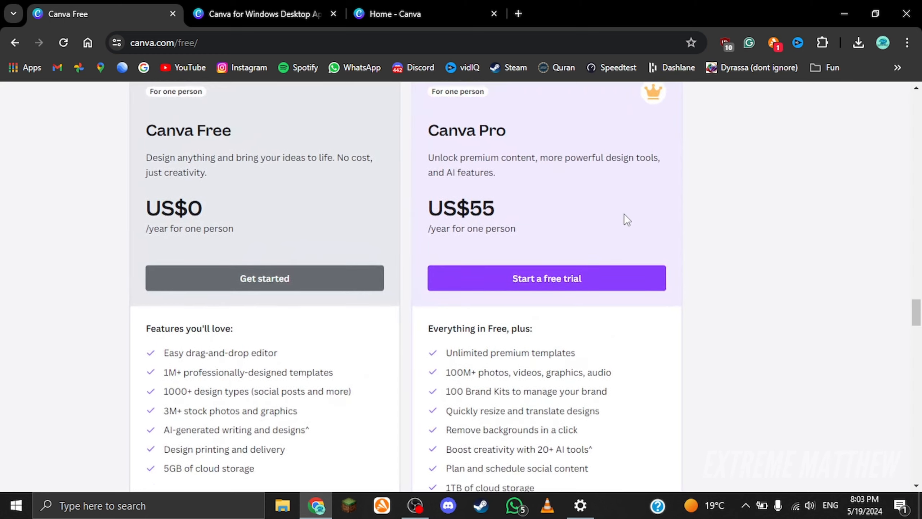
{"action": "scroll", "coordinate": [624, 214], "scroll_direction": "up", "scroll_amount": 2}
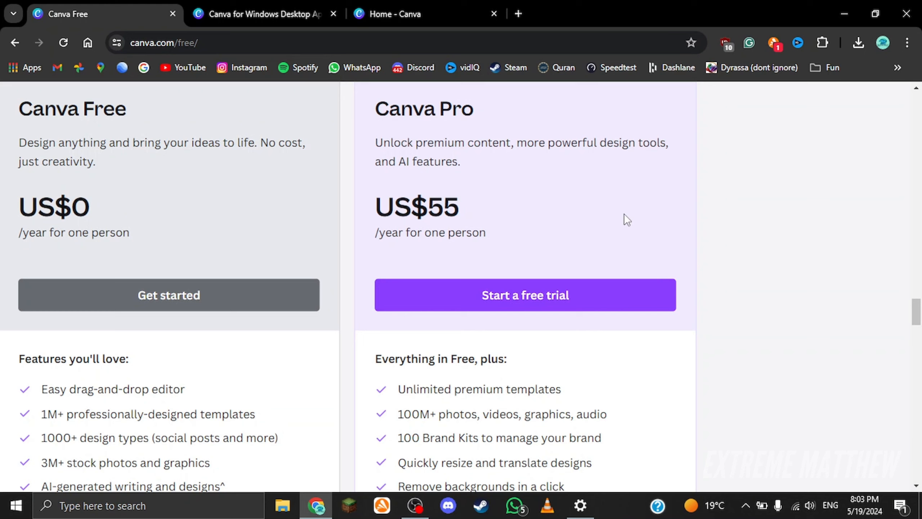
{"action": "scroll", "coordinate": [625, 215], "scroll_direction": "up", "scroll_amount": 1}
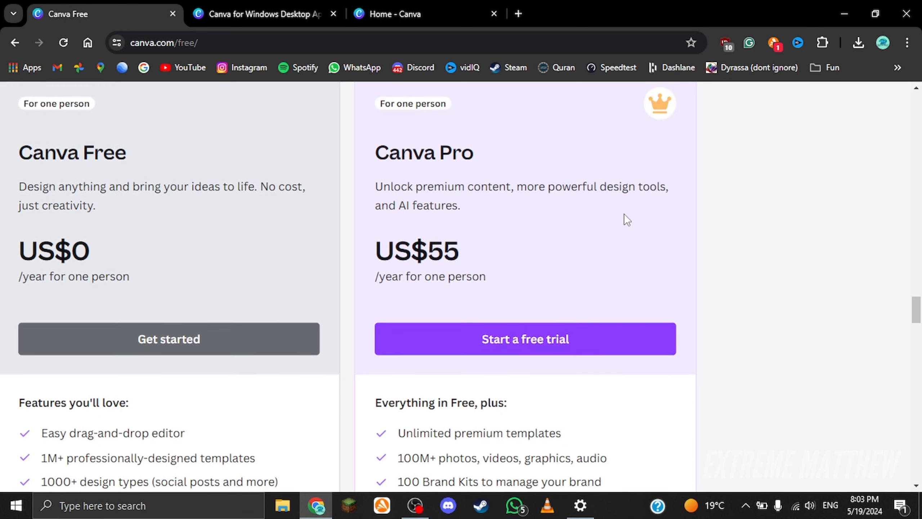
{"action": "scroll", "coordinate": [657, 111], "scroll_direction": "down", "scroll_amount": 2}
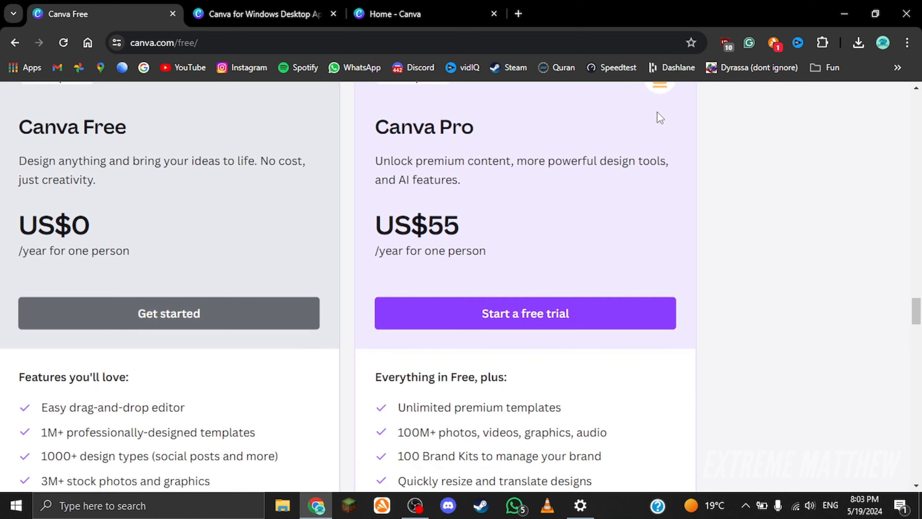
{"action": "scroll", "coordinate": [642, 105], "scroll_direction": "up", "scroll_amount": 2}
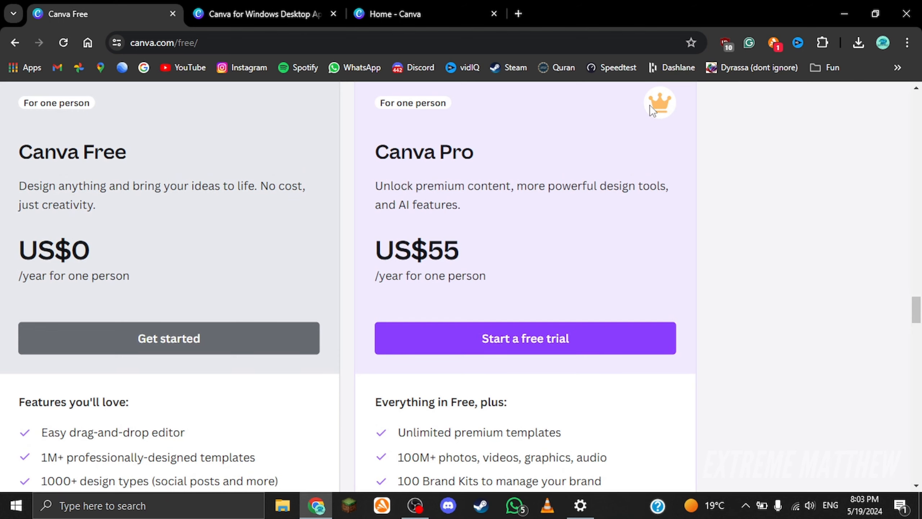
{"action": "scroll", "coordinate": [503, 196], "scroll_direction": "down", "scroll_amount": 1}
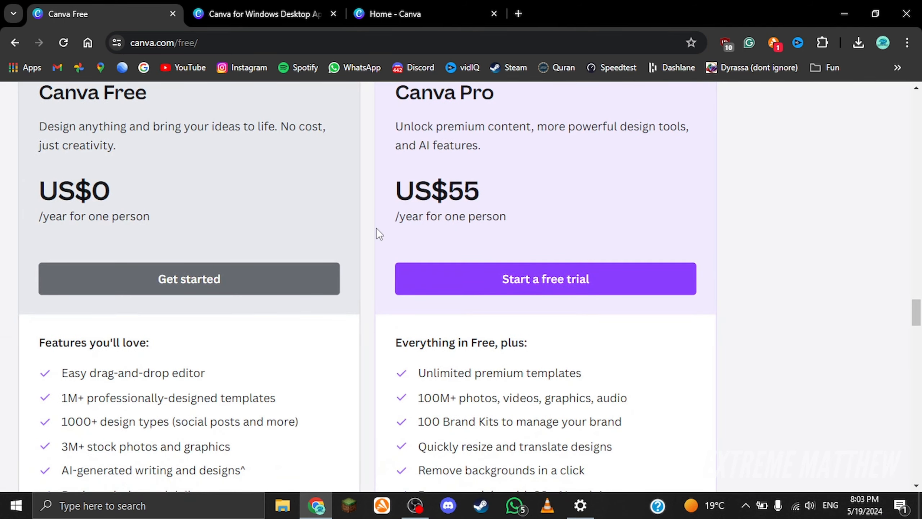
{"action": "scroll", "coordinate": [499, 227], "scroll_direction": "down", "scroll_amount": 2}
{"action": "scroll", "coordinate": [498, 230], "scroll_direction": "right", "scroll_amount": 3}
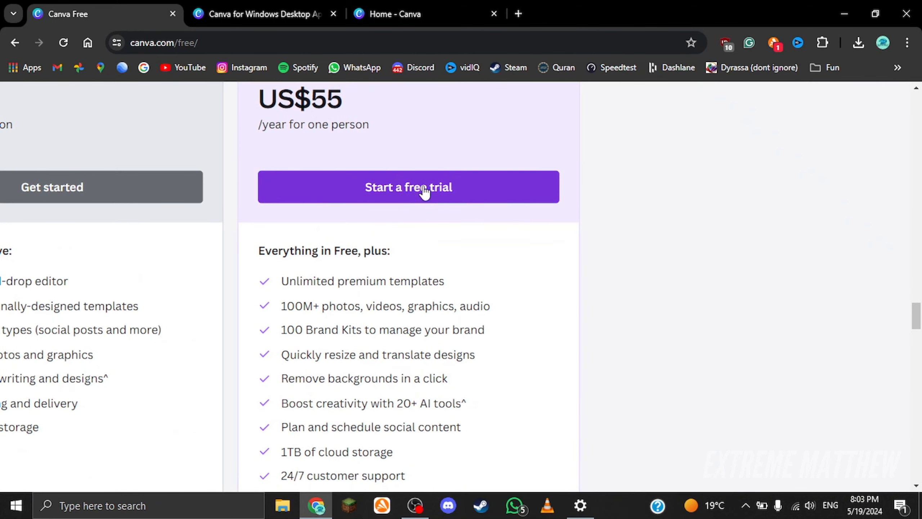
{"action": "scroll", "coordinate": [480, 189], "scroll_direction": "down", "scroll_amount": 1}
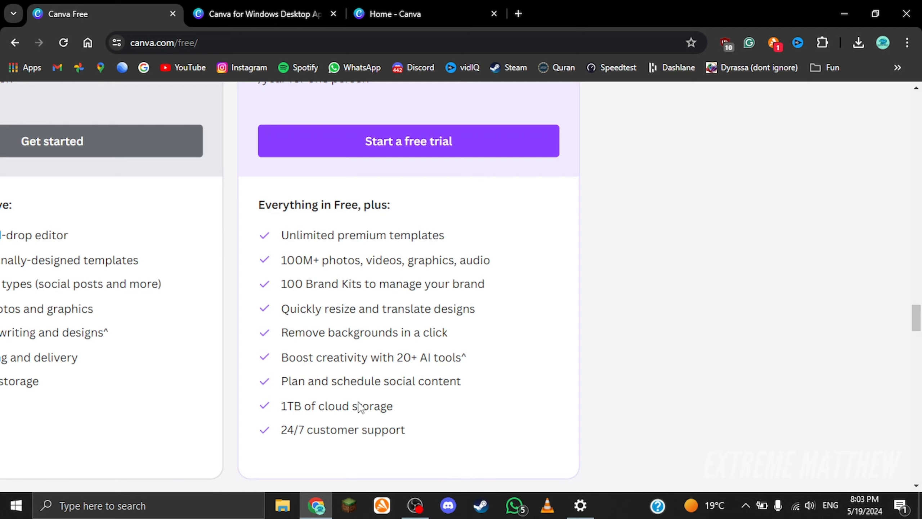
{"action": "scroll", "coordinate": [361, 407], "scroll_direction": "left", "scroll_amount": 3}
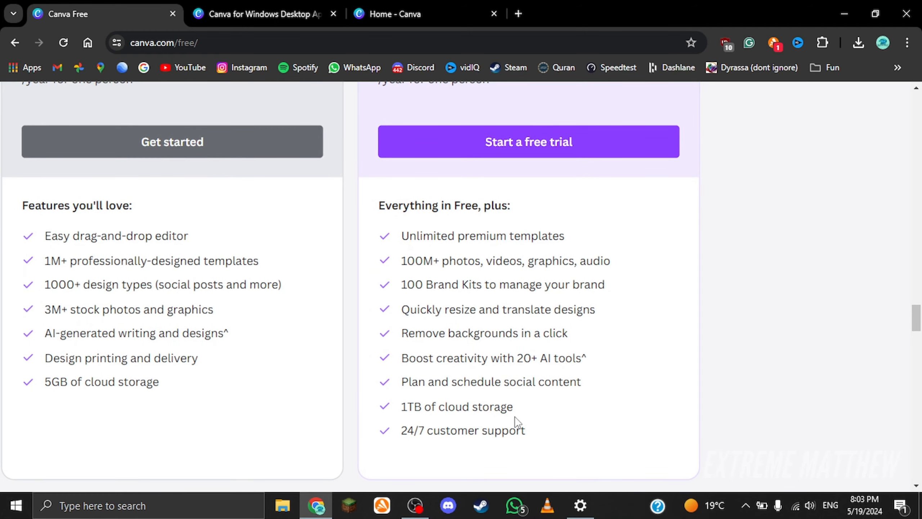
{"action": "scroll", "coordinate": [514, 417], "scroll_direction": "down", "scroll_amount": 1}
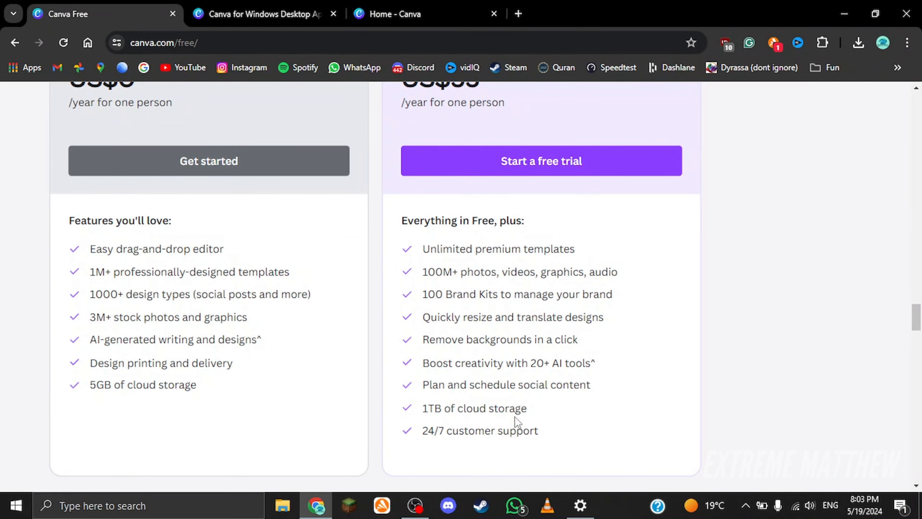
{"action": "scroll", "coordinate": [518, 421], "scroll_direction": "down", "scroll_amount": 3}
Step: Check the Canva for Windows desktop download page, then return to the Canva Free pricing tab
{"action": "left_click", "coordinate": [233, 20]}
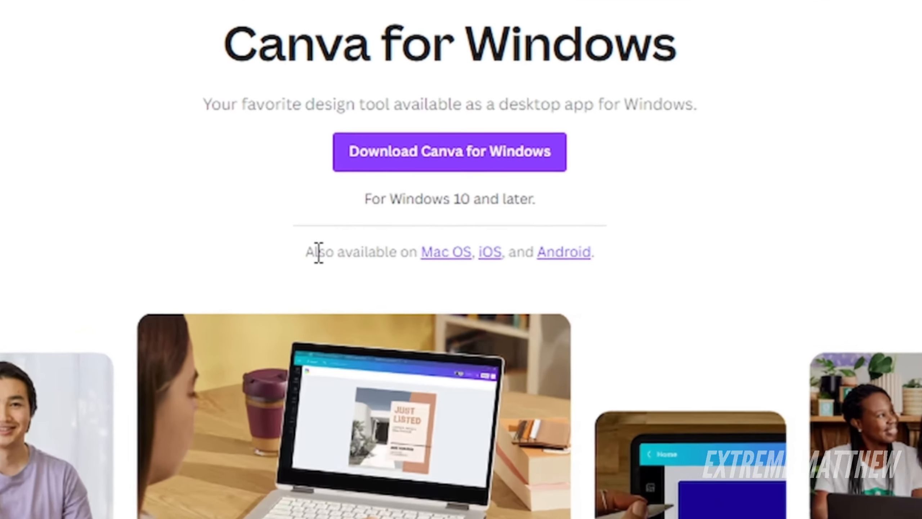
{"action": "left_click_drag", "start_coordinate": [386, 255], "coordinate": [532, 257]}
{"action": "left_click", "coordinate": [562, 266]}
{"action": "left_click", "coordinate": [89, 5]}
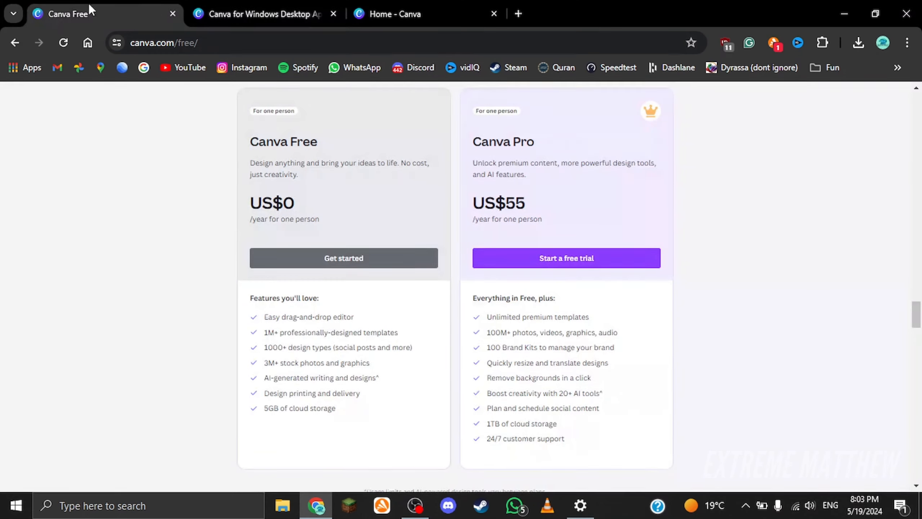
Step: Close the pricing tab and go to the Canva Home page with its design options
{"action": "left_click", "coordinate": [173, 14]}
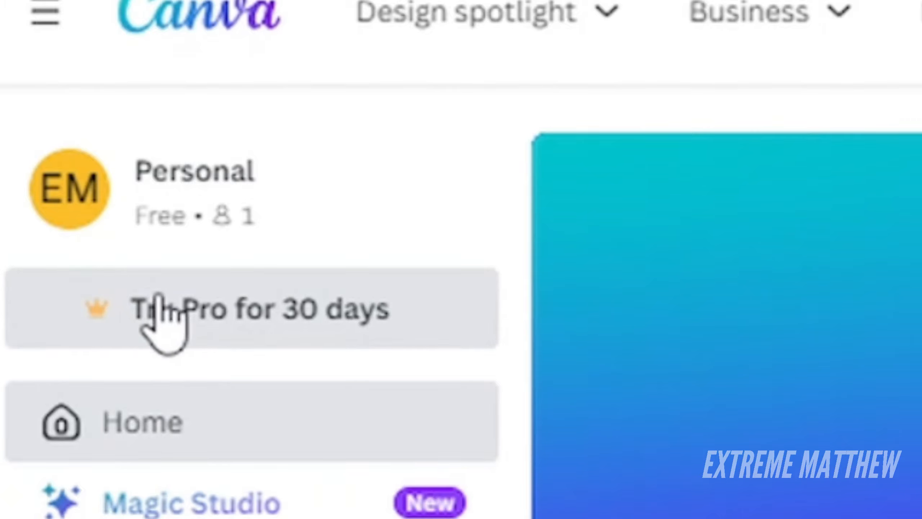
{"action": "left_click", "coordinate": [183, 408]}
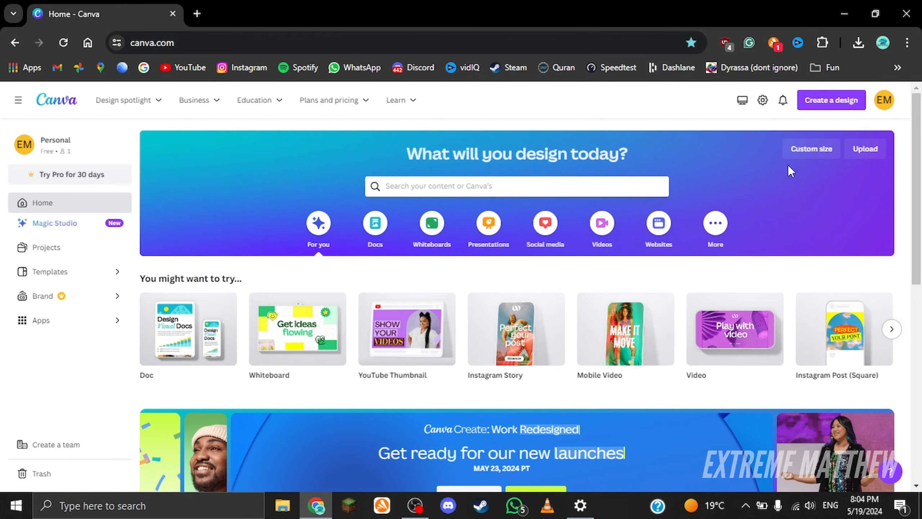
{"action": "left_click", "coordinate": [812, 148]}
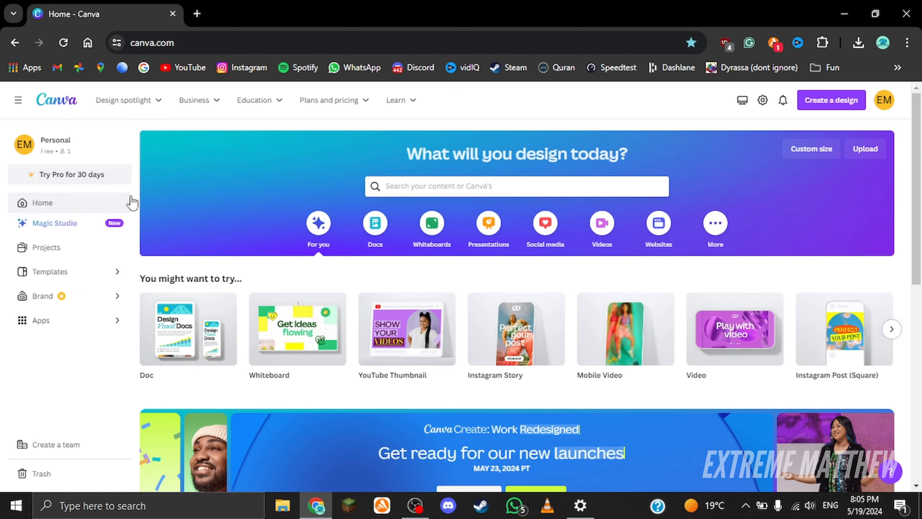
Step: Open Projects and scroll through the saved designs
{"action": "left_click", "coordinate": [57, 250]}
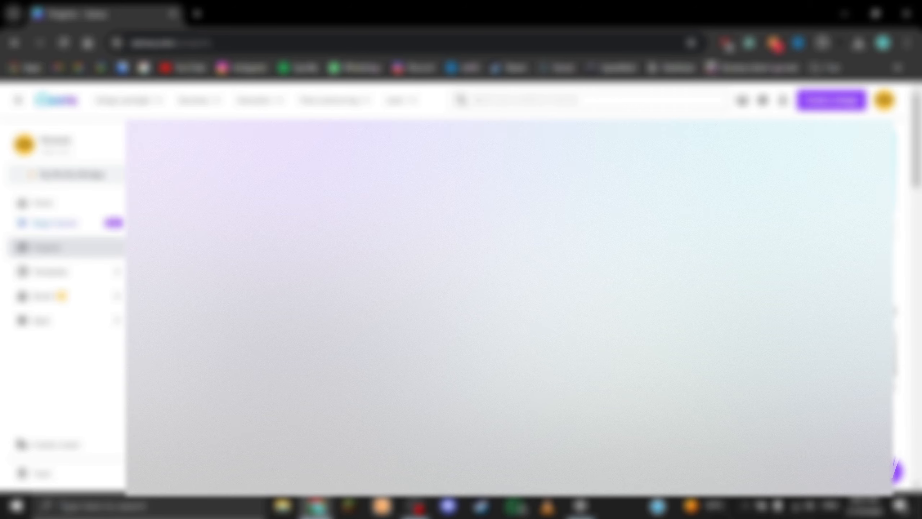
{"action": "scroll", "coordinate": [511, 307], "scroll_direction": "down", "scroll_amount": 18}
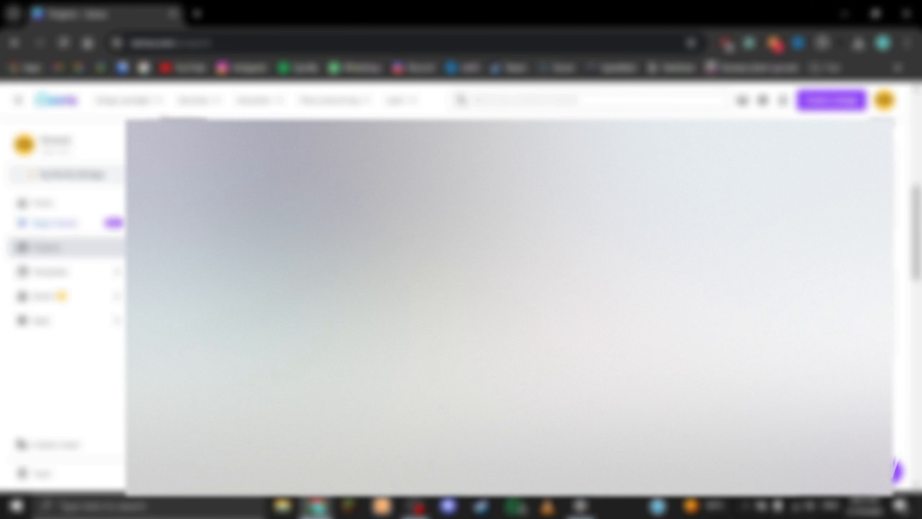
{"action": "scroll", "coordinate": [510, 307], "scroll_direction": "down", "scroll_amount": 1}
{"action": "scroll", "coordinate": [510, 307], "scroll_direction": "up", "scroll_amount": 4}
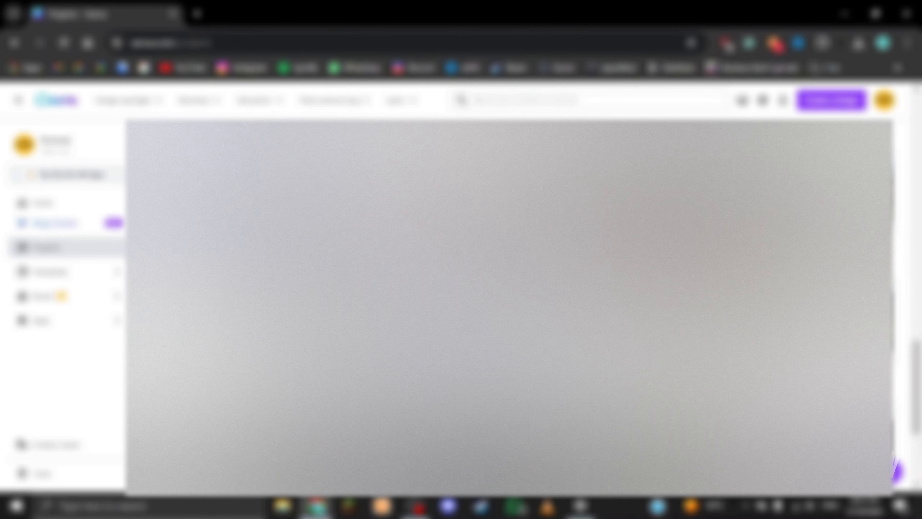
{"action": "scroll", "coordinate": [511, 307], "scroll_direction": "down", "scroll_amount": 2}
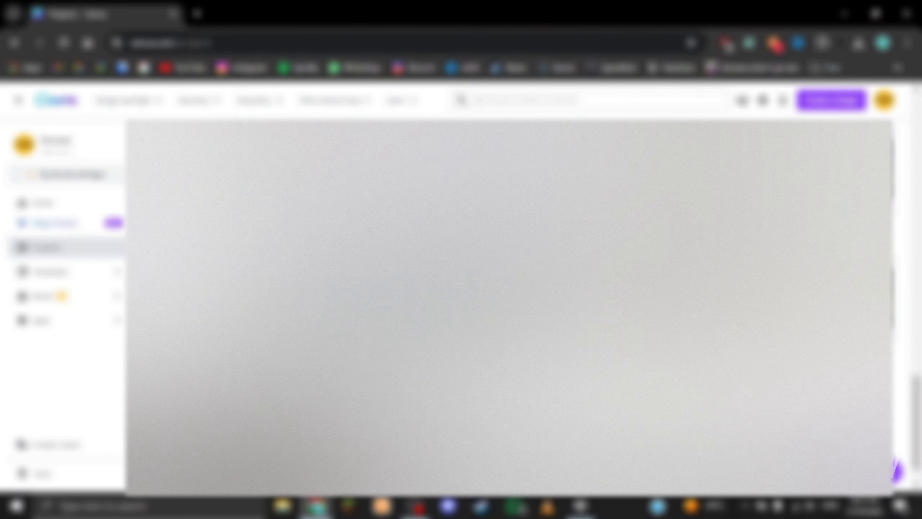
{"action": "scroll", "coordinate": [510, 307], "scroll_direction": "up", "scroll_amount": 8}
Step: Open Templates and browse the template categories, from Instagram Stories down to Discord Profile Banners
{"action": "left_click", "coordinate": [78, 276]}
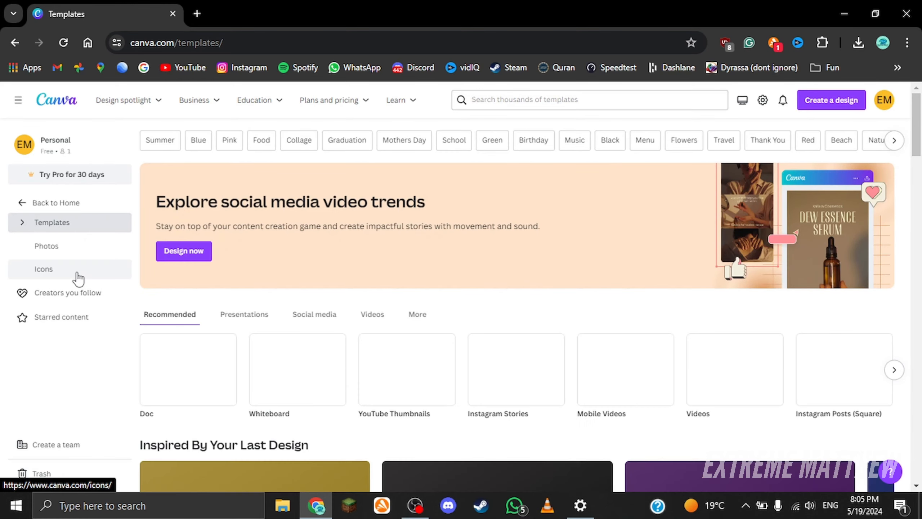
{"action": "scroll", "coordinate": [522, 433], "scroll_direction": "down", "scroll_amount": 5}
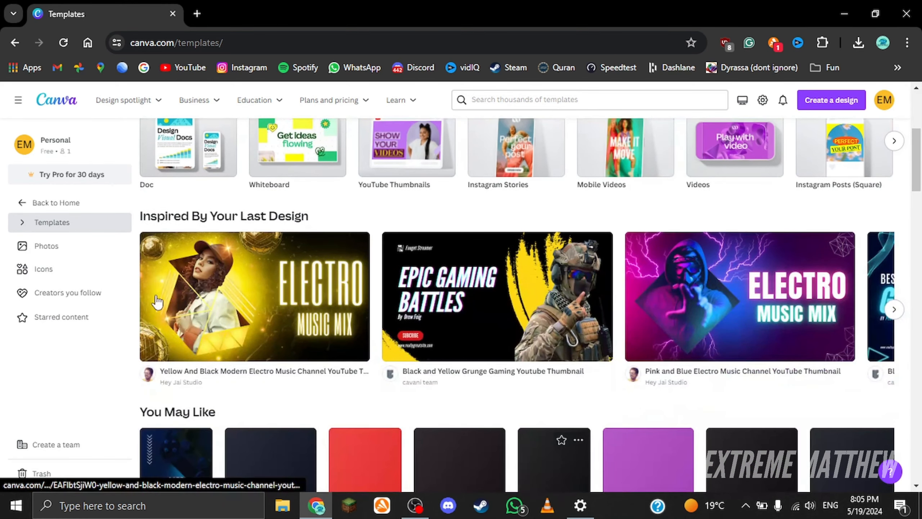
{"action": "scroll", "coordinate": [227, 205], "scroll_direction": "down", "scroll_amount": 2}
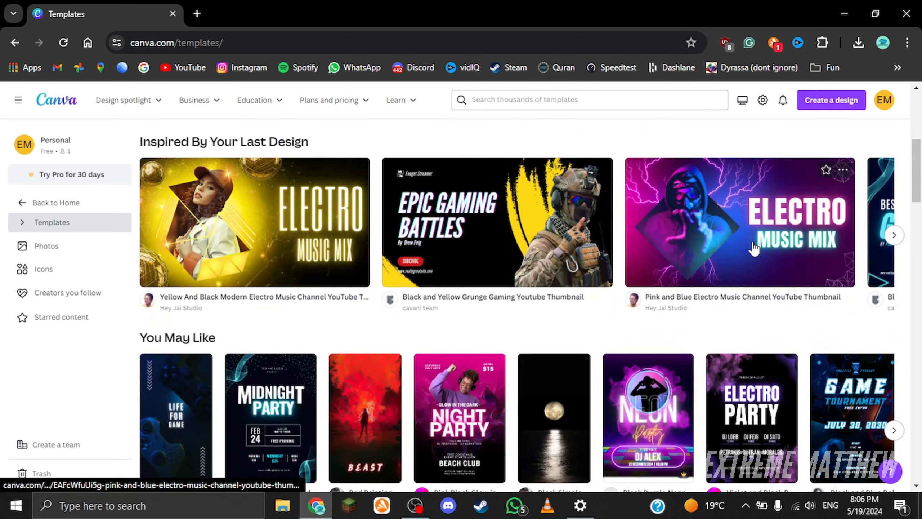
{"action": "scroll", "coordinate": [592, 235], "scroll_direction": "down", "scroll_amount": 1}
{"action": "scroll", "coordinate": [232, 258], "scroll_direction": "down", "scroll_amount": 5}
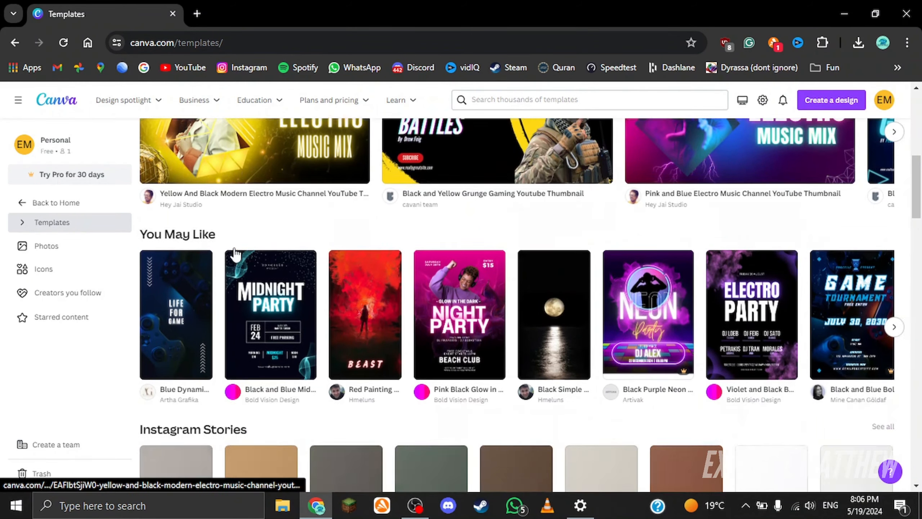
{"action": "scroll", "coordinate": [195, 199], "scroll_direction": "up", "scroll_amount": 1}
{"action": "scroll", "coordinate": [462, 218], "scroll_direction": "up", "scroll_amount": 1}
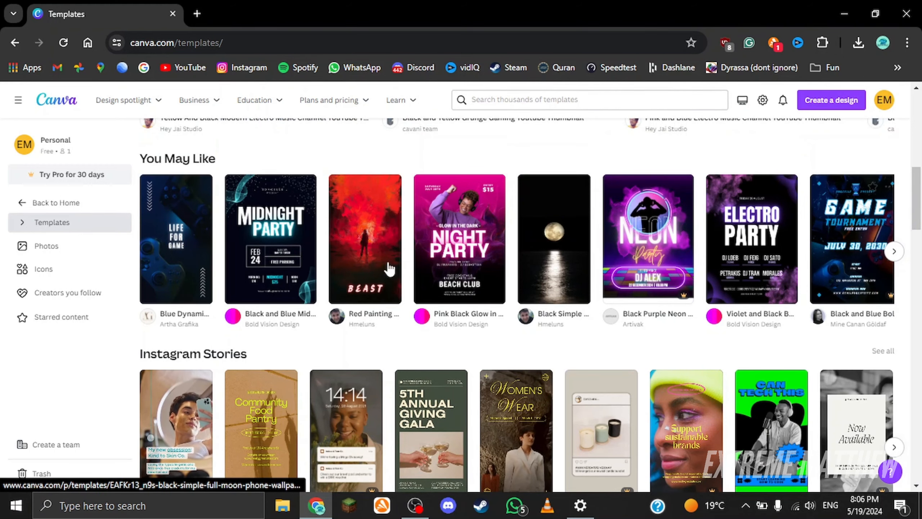
{"action": "scroll", "coordinate": [829, 285], "scroll_direction": "down", "scroll_amount": 8}
{"action": "scroll", "coordinate": [829, 286], "scroll_direction": "up", "scroll_amount": 3}
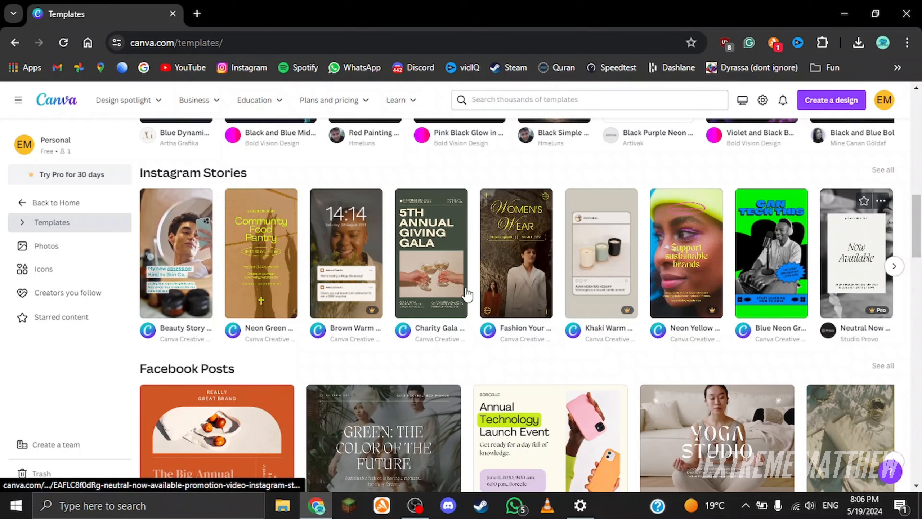
{"action": "scroll", "coordinate": [412, 280], "scroll_direction": "down", "scroll_amount": 12}
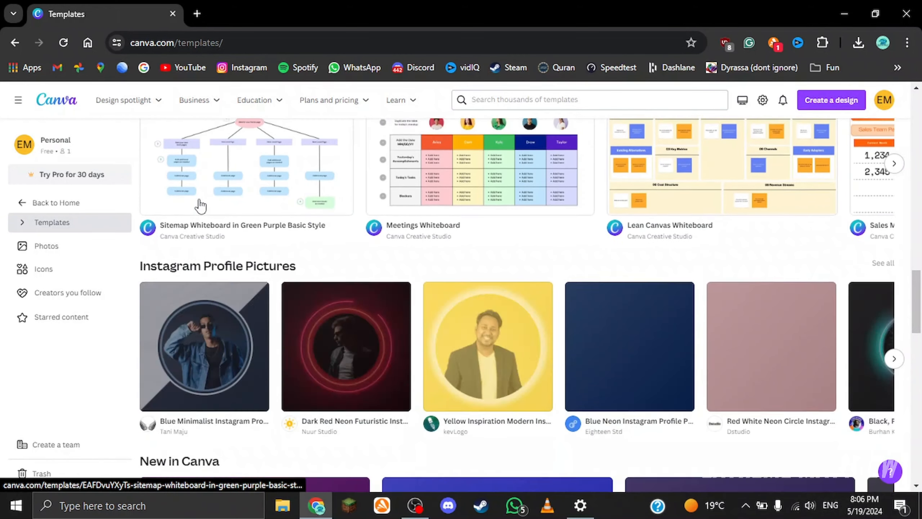
{"action": "scroll", "coordinate": [200, 203], "scroll_direction": "up", "scroll_amount": 2}
{"action": "scroll", "coordinate": [530, 234], "scroll_direction": "down", "scroll_amount": 4}
{"action": "scroll", "coordinate": [350, 278], "scroll_direction": "down", "scroll_amount": 5}
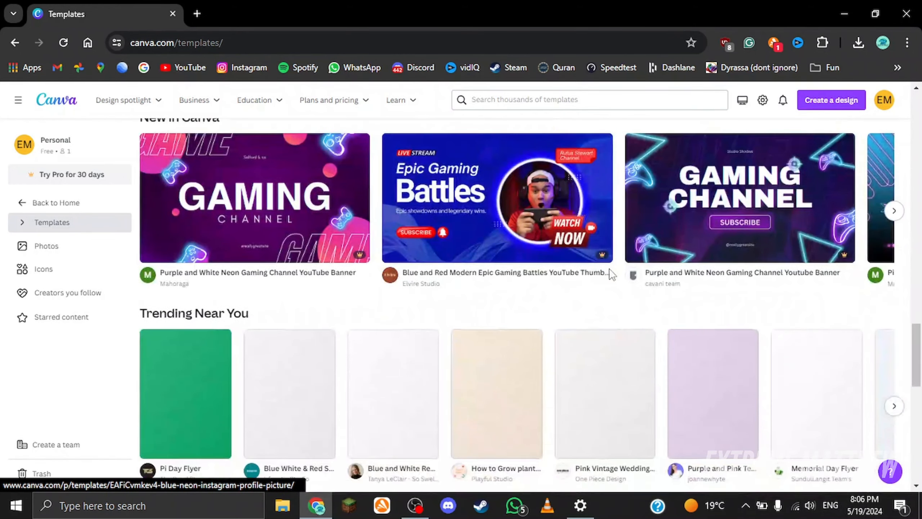
{"action": "scroll", "coordinate": [352, 276], "scroll_direction": "down", "scroll_amount": 6}
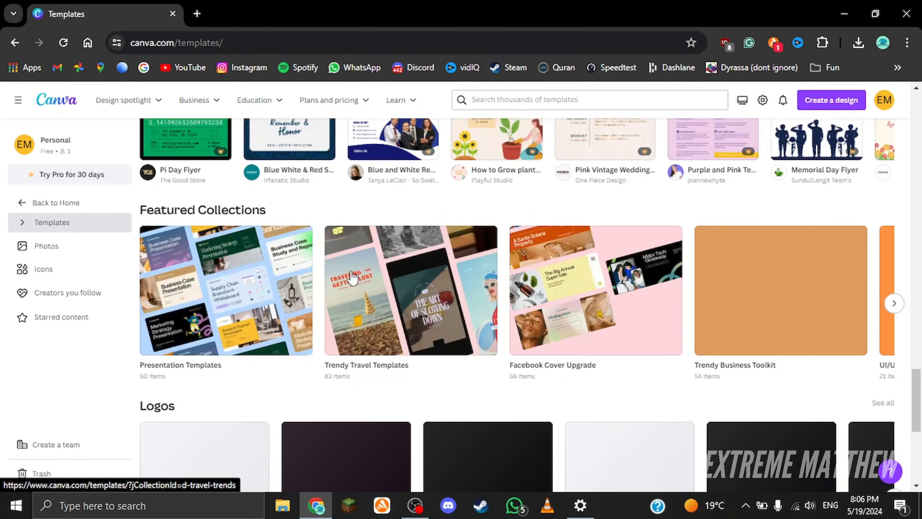
{"action": "scroll", "coordinate": [351, 276], "scroll_direction": "down", "scroll_amount": 4}
{"action": "scroll", "coordinate": [206, 360], "scroll_direction": "down", "scroll_amount": 5}
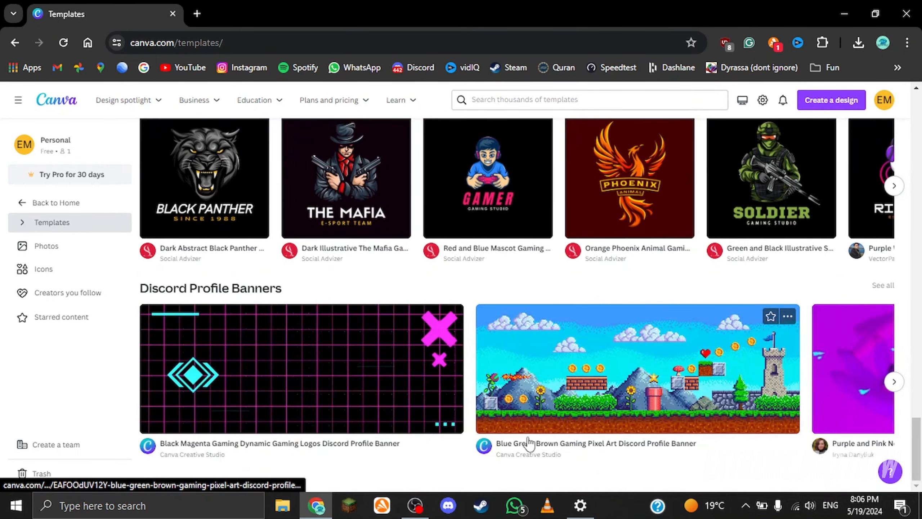
{"action": "scroll", "coordinate": [237, 366], "scroll_direction": "up", "scroll_amount": 2}
{"action": "scroll", "coordinate": [237, 368], "scroll_direction": "down", "scroll_amount": 2}
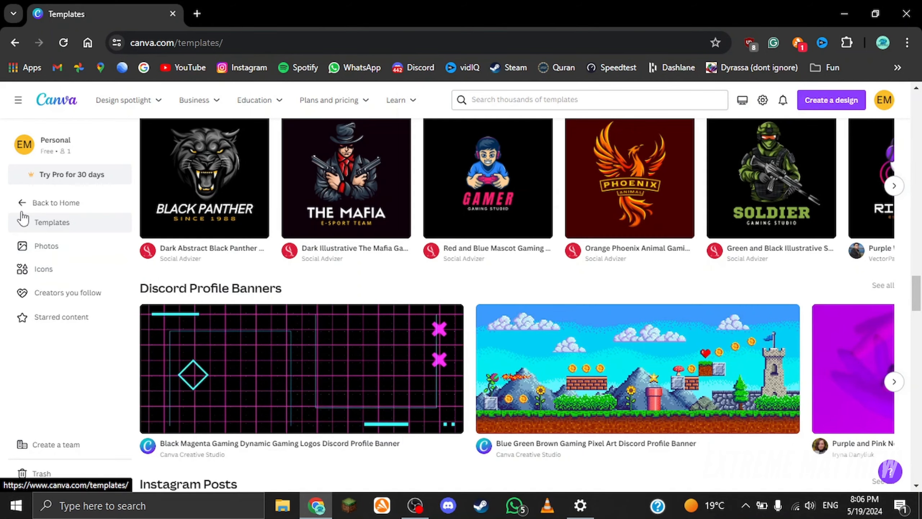
Step: Browse the Photos and Icons libraries, scrolling through the stock photos and the icon grid
{"action": "left_click", "coordinate": [42, 253]}
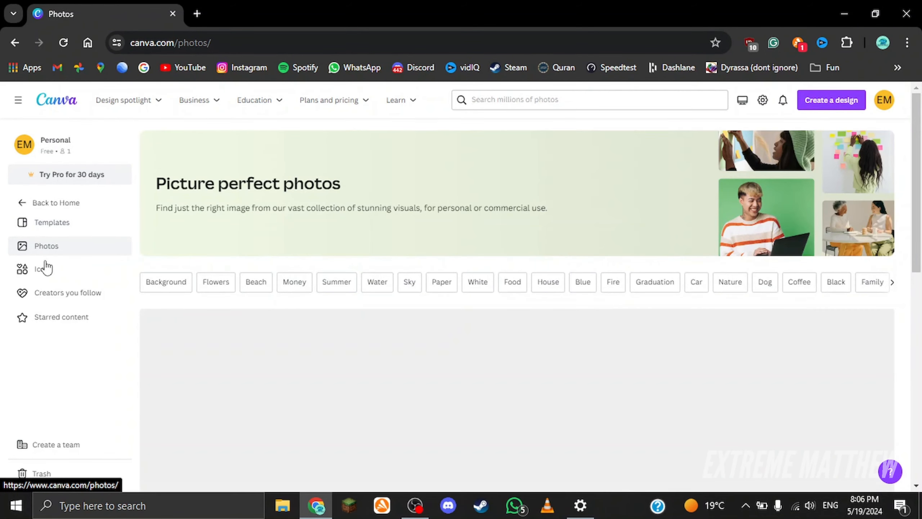
{"action": "scroll", "coordinate": [280, 336], "scroll_direction": "down", "scroll_amount": 5}
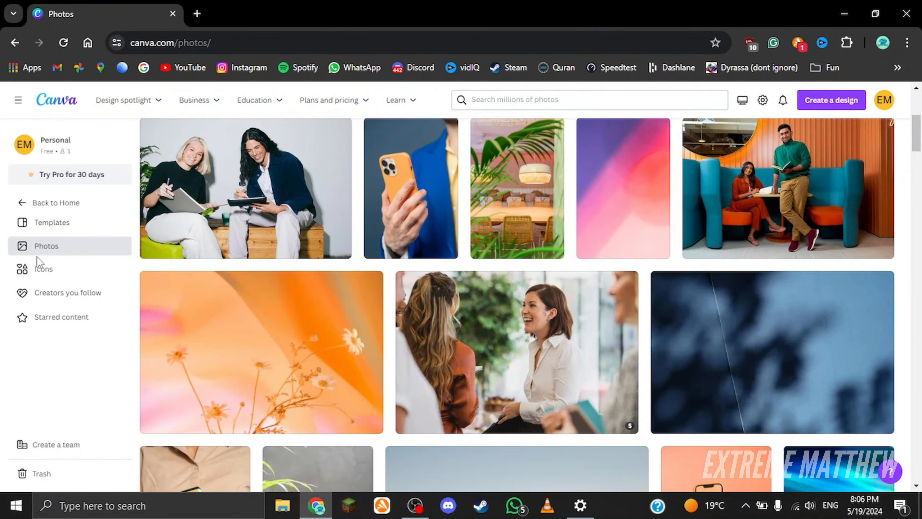
{"action": "left_click", "coordinate": [39, 269]}
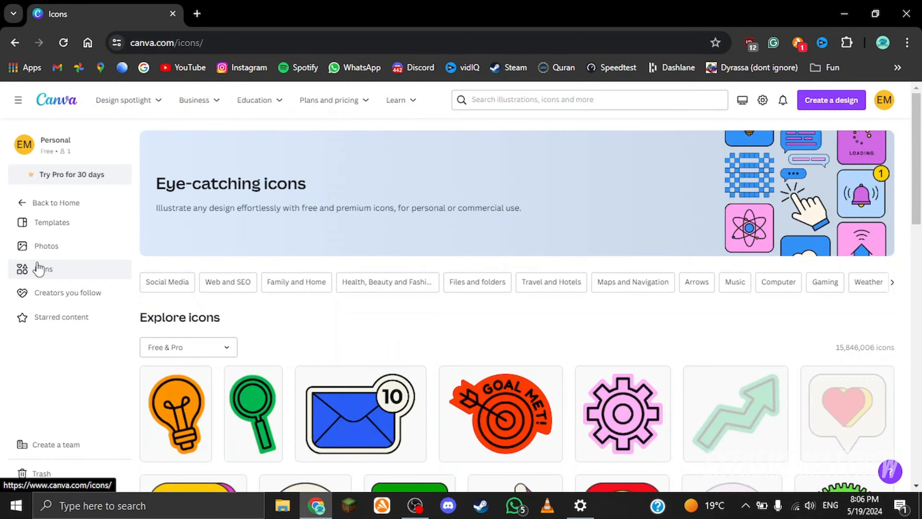
{"action": "scroll", "coordinate": [38, 269], "scroll_direction": "down", "scroll_amount": 6}
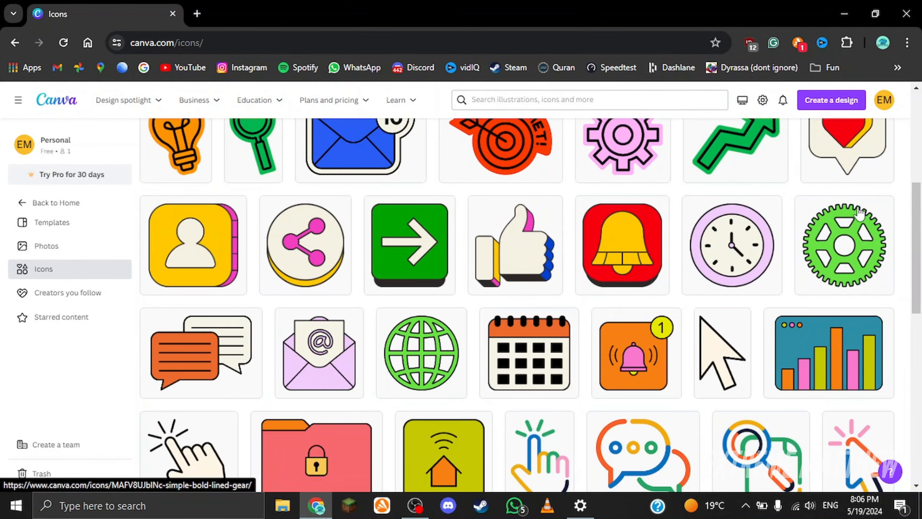
{"action": "scroll", "coordinate": [308, 283], "scroll_direction": "up", "scroll_amount": 2}
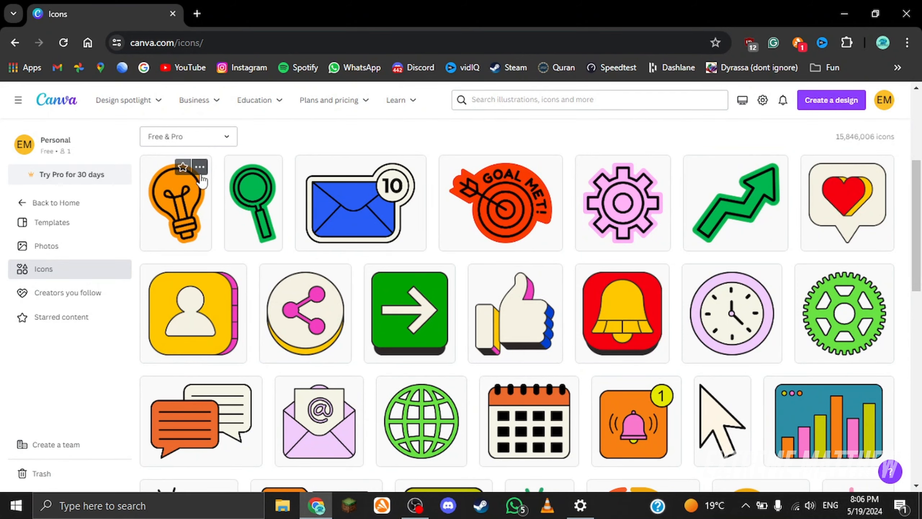
Step: Open Starred content and Brand Kits, then go back to the Home page
{"action": "left_click", "coordinate": [49, 295]}
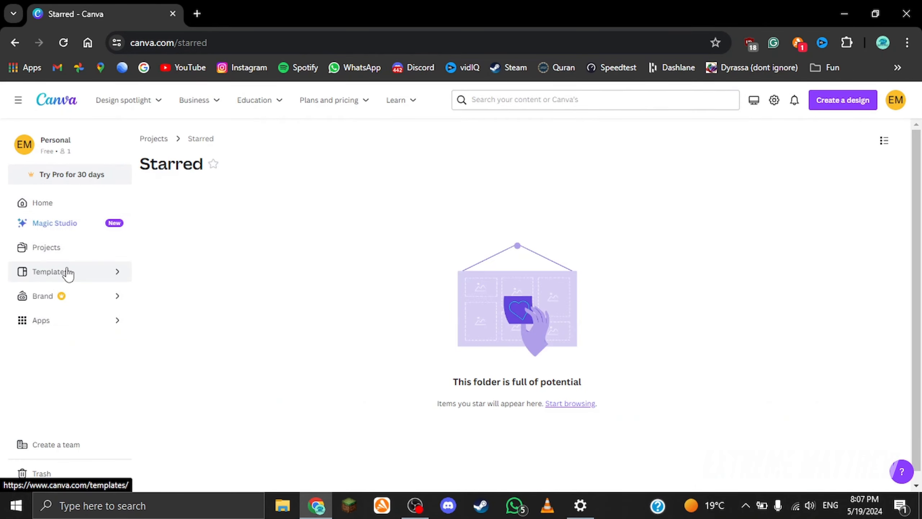
{"action": "left_click", "coordinate": [105, 305]}
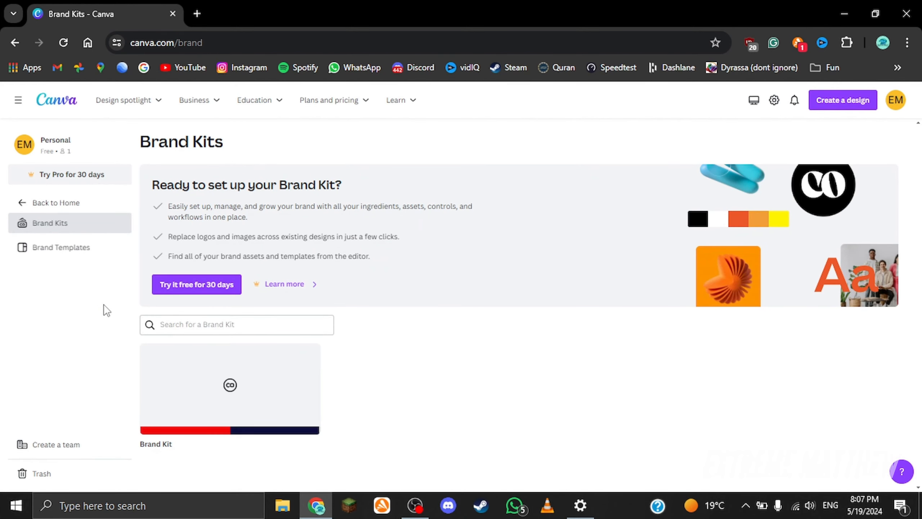
{"action": "left_click", "coordinate": [57, 203]}
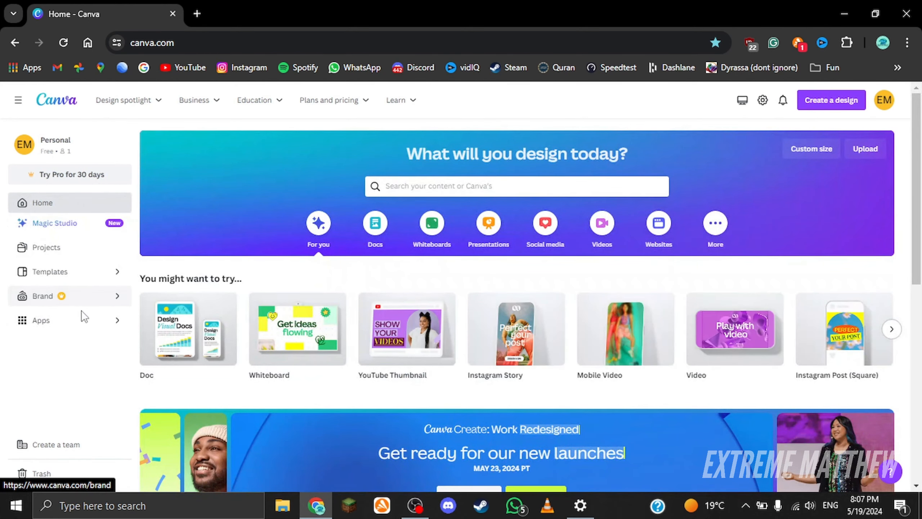
Step: Open Apps and browse the app directory from Trending apps down through the Share and publish section
{"action": "left_click", "coordinate": [76, 320]}
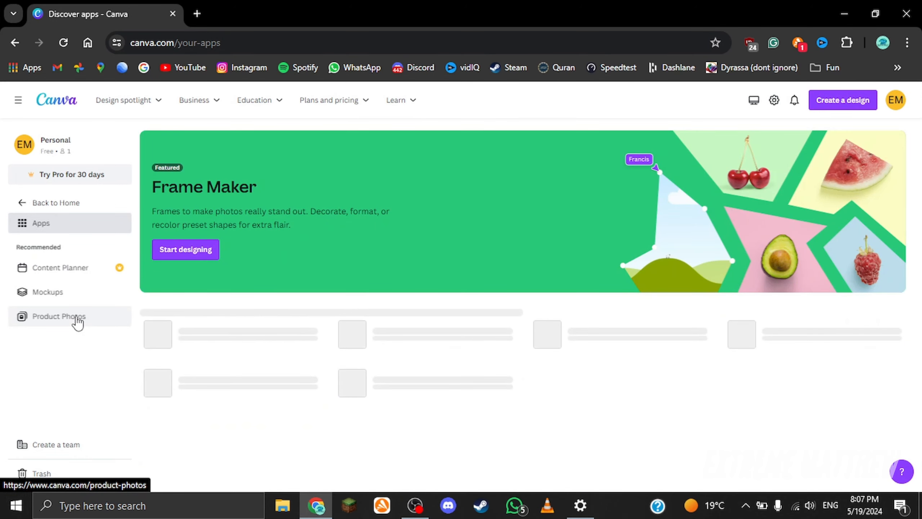
{"action": "scroll", "coordinate": [452, 193], "scroll_direction": "down", "scroll_amount": 4}
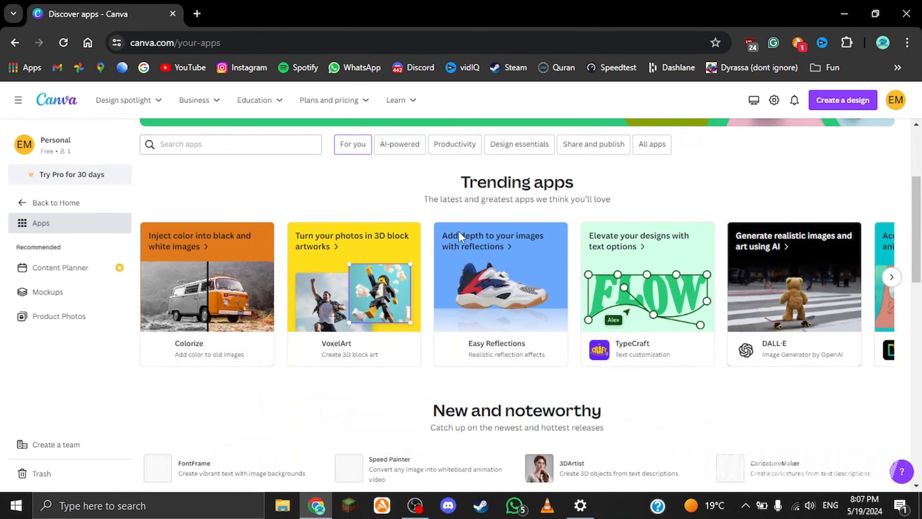
{"action": "scroll", "coordinate": [159, 254], "scroll_direction": "down", "scroll_amount": 5}
{"action": "scroll", "coordinate": [162, 271], "scroll_direction": "down", "scroll_amount": 5}
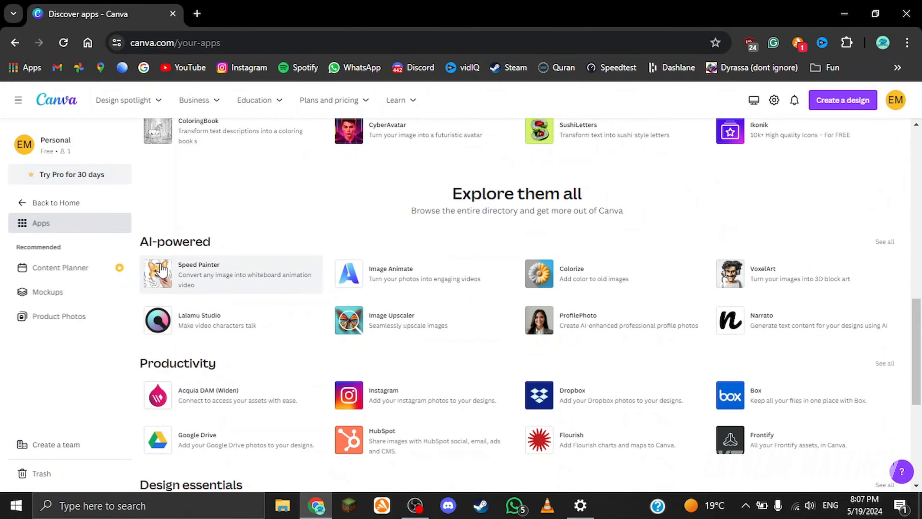
{"action": "scroll", "coordinate": [162, 271], "scroll_direction": "down", "scroll_amount": 2}
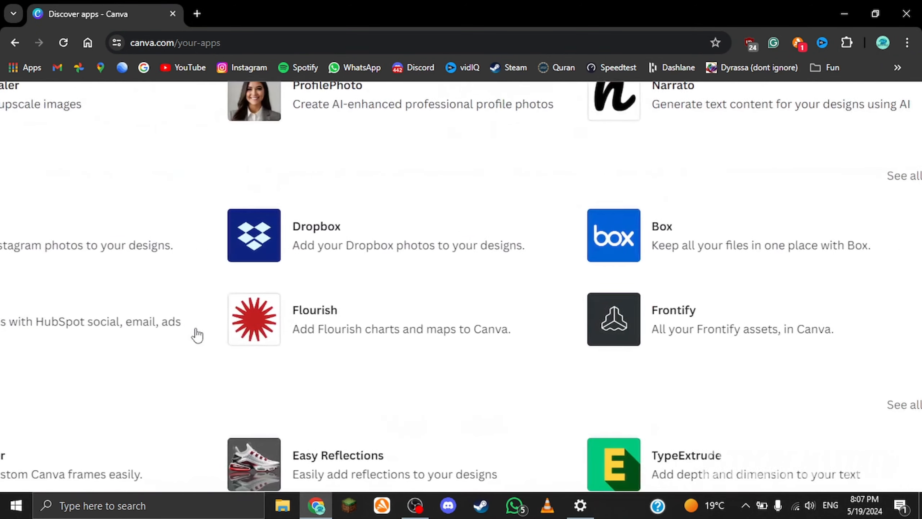
{"action": "scroll", "coordinate": [197, 335], "scroll_direction": "left", "scroll_amount": 10}
{"action": "scroll", "coordinate": [255, 292], "scroll_direction": "right", "scroll_amount": 6}
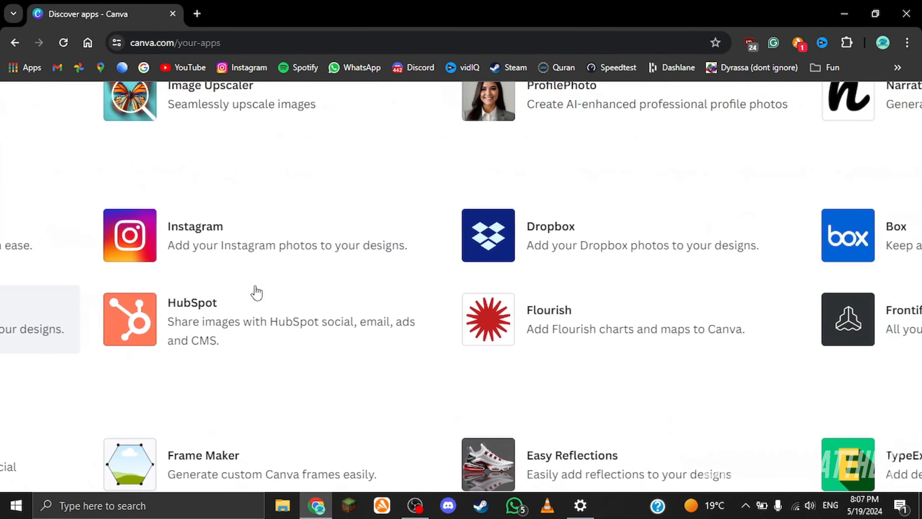
{"action": "scroll", "coordinate": [703, 197], "scroll_direction": "right", "scroll_amount": 5}
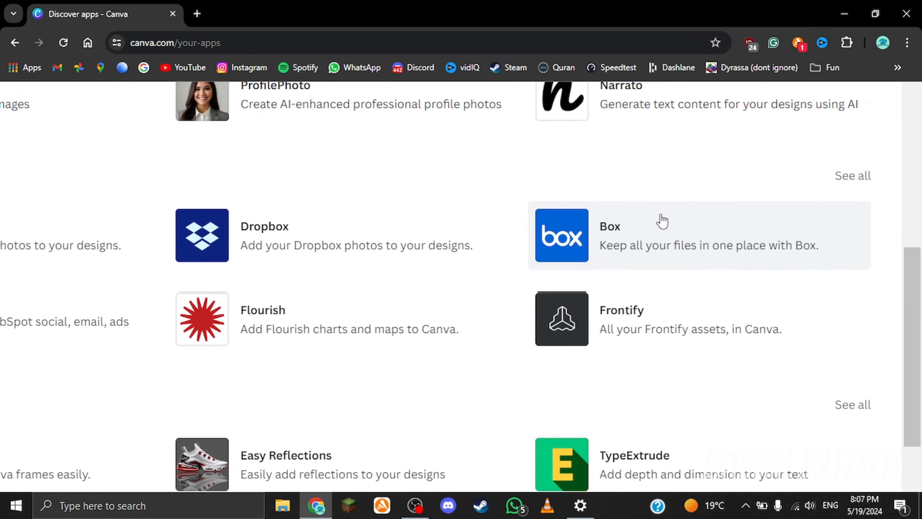
{"action": "scroll", "coordinate": [720, 195], "scroll_direction": "left", "scroll_amount": 6}
{"action": "scroll", "coordinate": [720, 195], "scroll_direction": "down", "scroll_amount": 3}
{"action": "scroll", "coordinate": [720, 195], "scroll_direction": "down", "scroll_amount": 3}
{"action": "scroll", "coordinate": [720, 195], "scroll_direction": "down", "scroll_amount": 2}
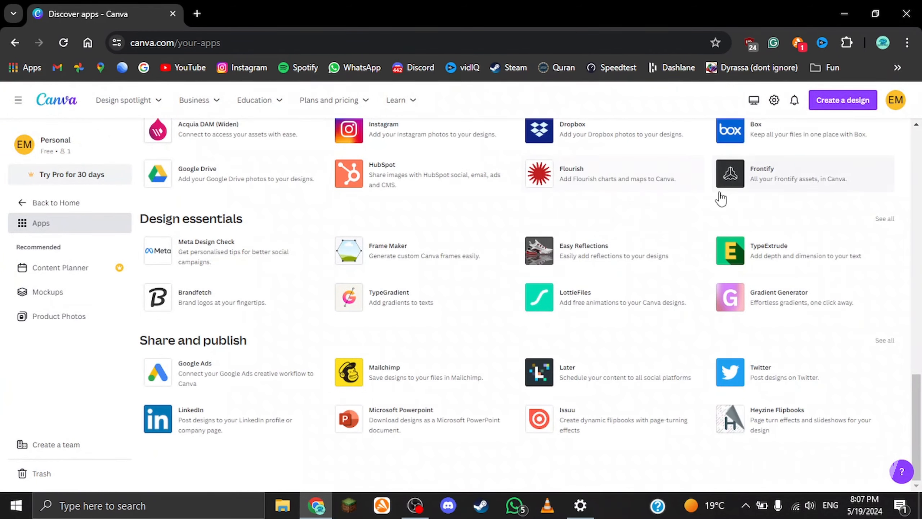
{"action": "scroll", "coordinate": [196, 391], "scroll_direction": "up", "scroll_amount": 5}
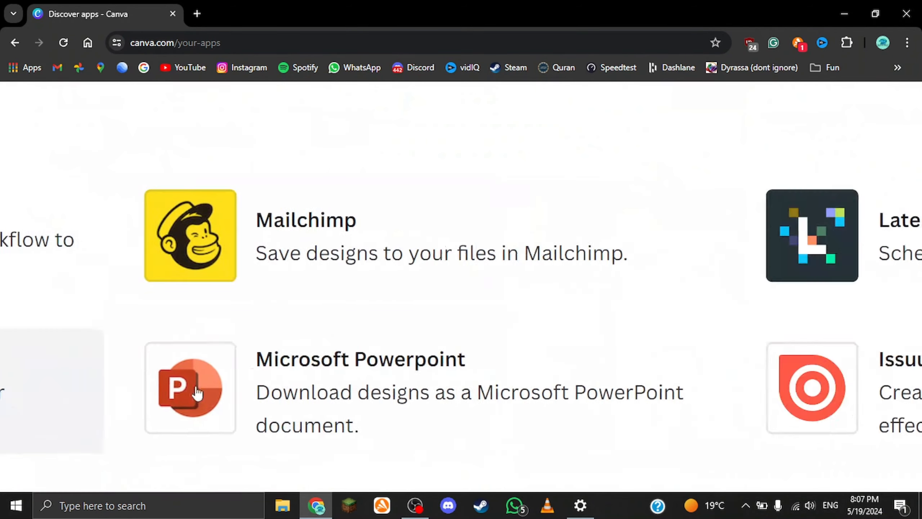
{"action": "scroll", "coordinate": [195, 391], "scroll_direction": "right", "scroll_amount": 10}
{"action": "scroll", "coordinate": [350, 391], "scroll_direction": "left", "scroll_amount": 2}
{"action": "scroll", "coordinate": [844, 319], "scroll_direction": "down", "scroll_amount": 3}
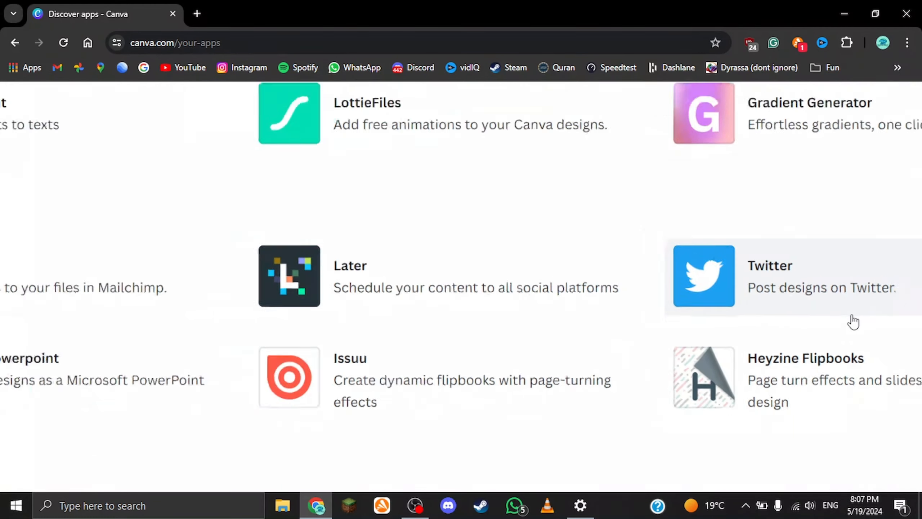
{"action": "scroll", "coordinate": [854, 321], "scroll_direction": "down", "scroll_amount": 3}
{"action": "scroll", "coordinate": [851, 319], "scroll_direction": "up", "scroll_amount": 15}
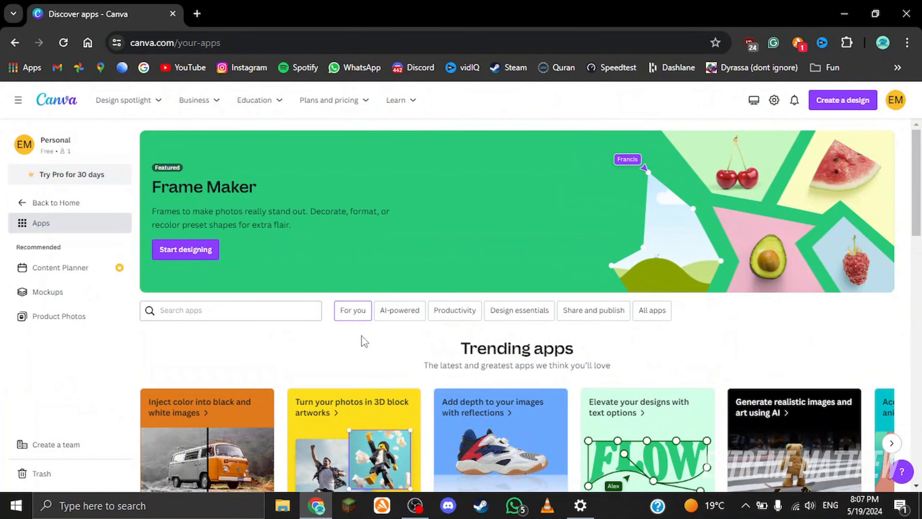
{"action": "scroll", "coordinate": [364, 342], "scroll_direction": "down", "scroll_amount": 3}
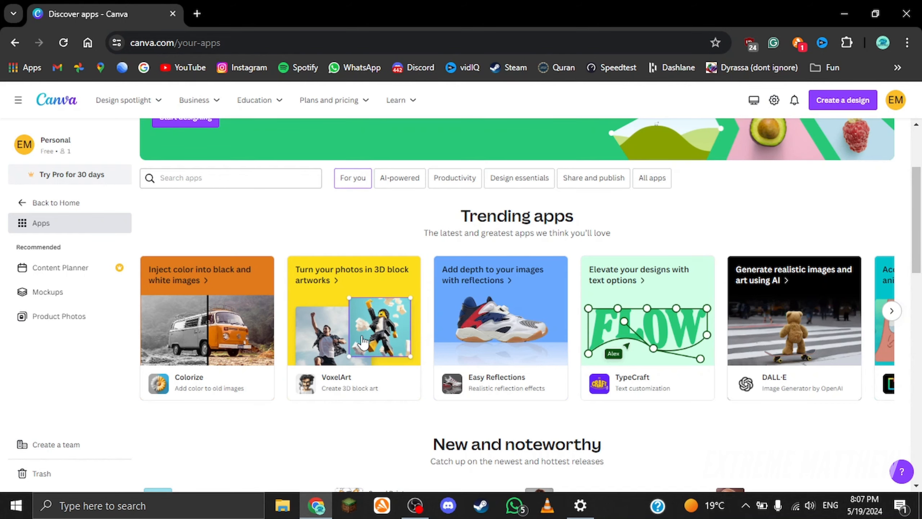
{"action": "scroll", "coordinate": [363, 341], "scroll_direction": "up", "scroll_amount": 3}
Step: Return to the Home page and create a new YouTube Thumbnail design
{"action": "left_click", "coordinate": [48, 104]}
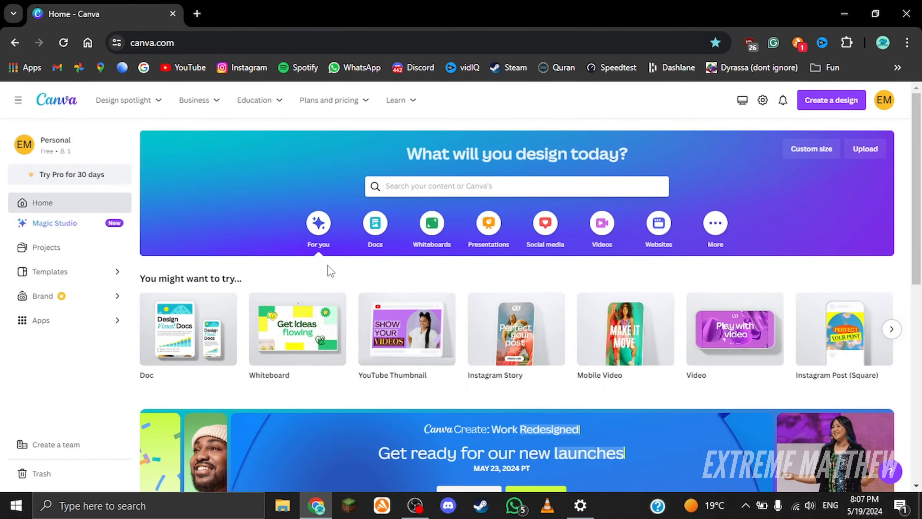
{"action": "scroll", "coordinate": [331, 271], "scroll_direction": "down", "scroll_amount": 1}
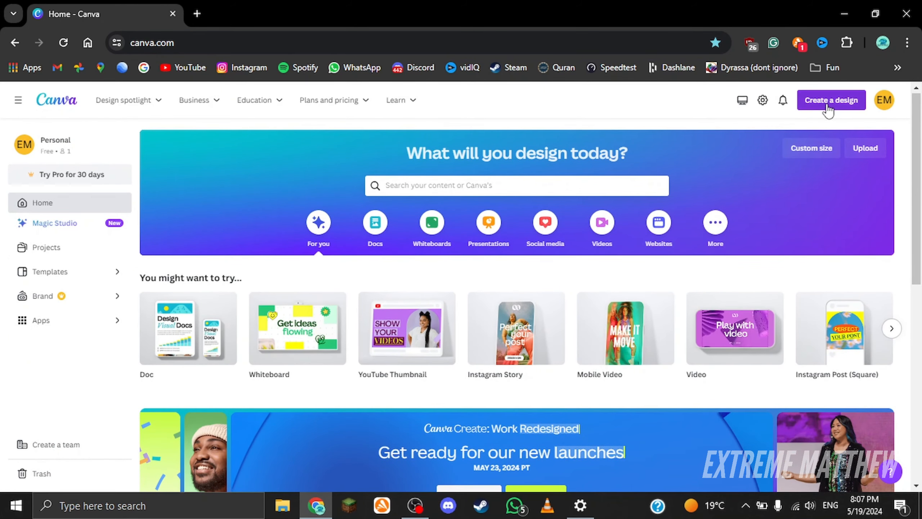
{"action": "left_click", "coordinate": [828, 105]}
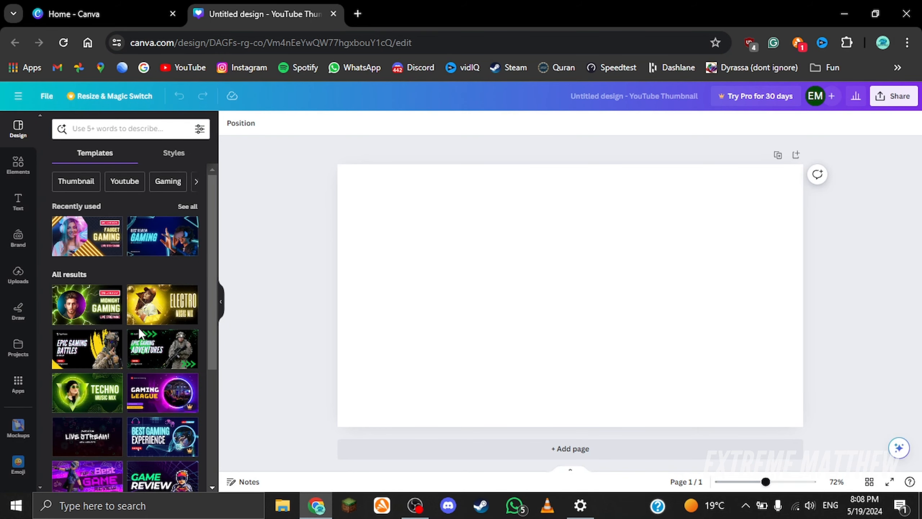
Step: Browse the thumbnail templates, open the Pro Purple Modern Youtube Thumbnail template's upgrade offer, and dismiss it
{"action": "scroll", "coordinate": [139, 330], "scroll_direction": "down", "scroll_amount": 3}
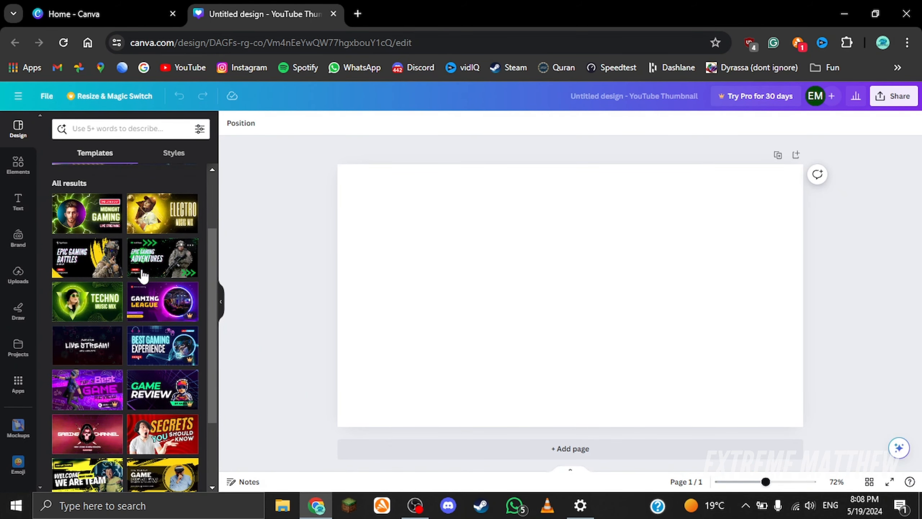
{"action": "scroll", "coordinate": [87, 317], "scroll_direction": "up", "scroll_amount": 3}
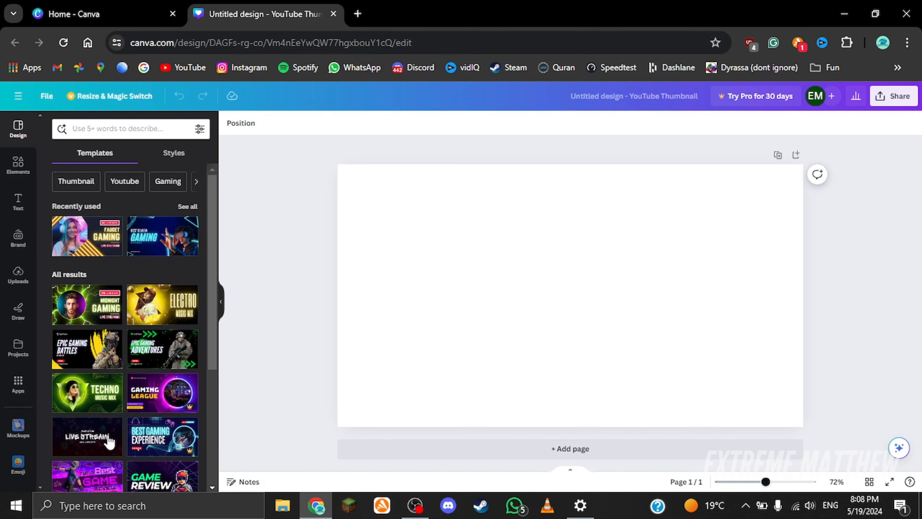
{"action": "scroll", "coordinate": [109, 438], "scroll_direction": "down", "scroll_amount": 6}
{"action": "scroll", "coordinate": [66, 260], "scroll_direction": "up", "scroll_amount": 6}
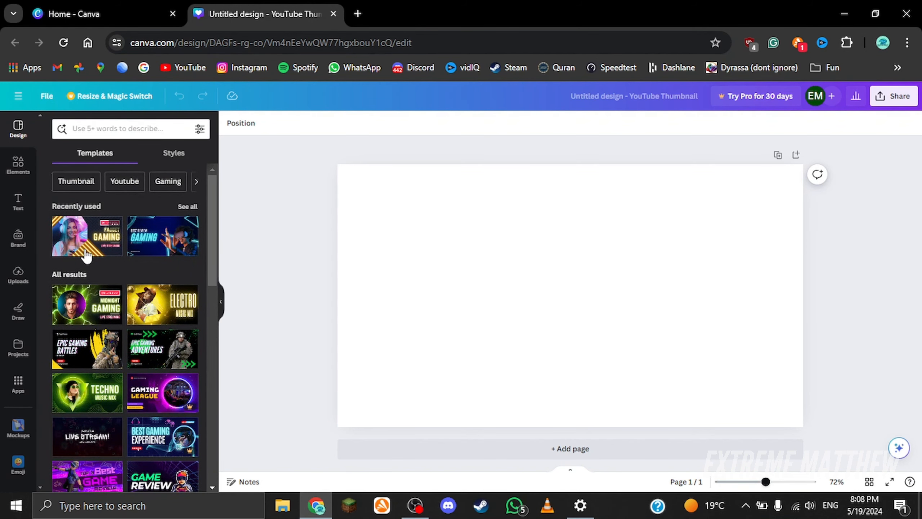
{"action": "scroll", "coordinate": [86, 255], "scroll_direction": "down", "scroll_amount": 6}
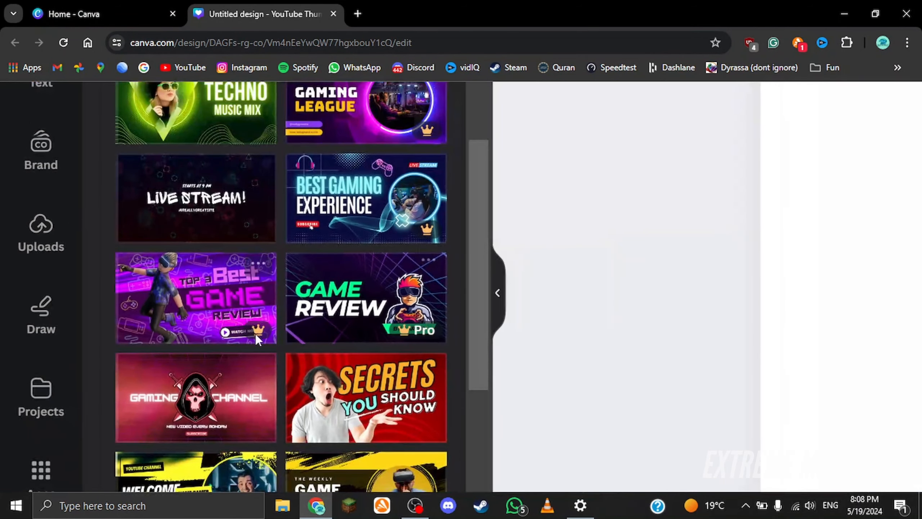
{"action": "left_click", "coordinate": [425, 332]}
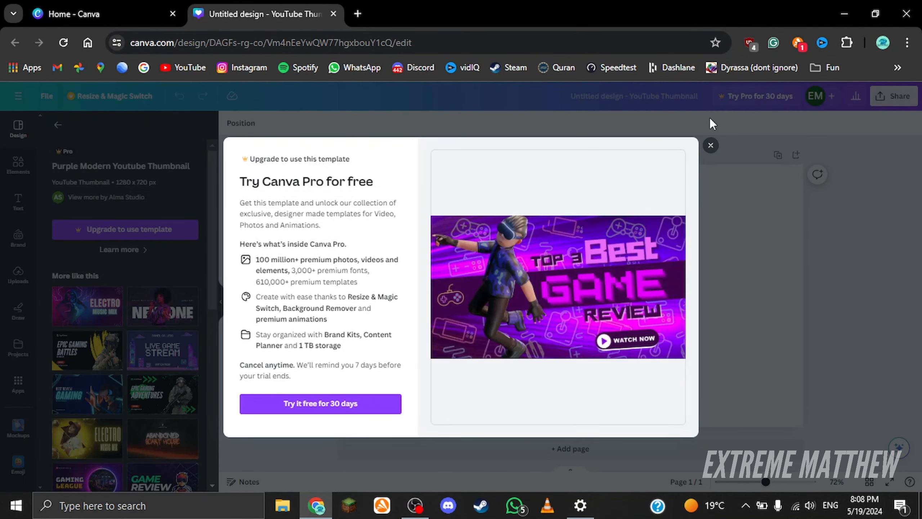
{"action": "left_click", "coordinate": [710, 146]}
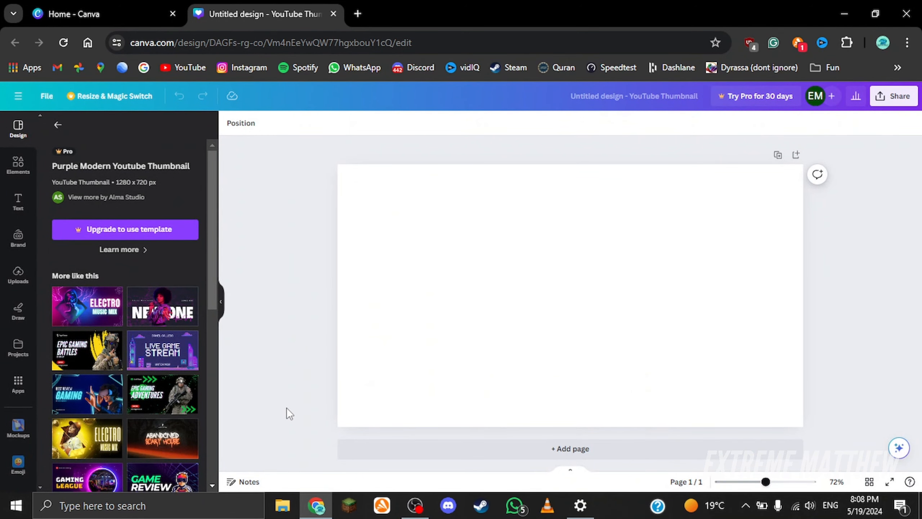
Step: Apply the Yellow White Bold Best AI Websites YouTube Thumbnail template and select its text lines in turn
{"action": "scroll", "coordinate": [199, 250], "scroll_direction": "down", "scroll_amount": 5}
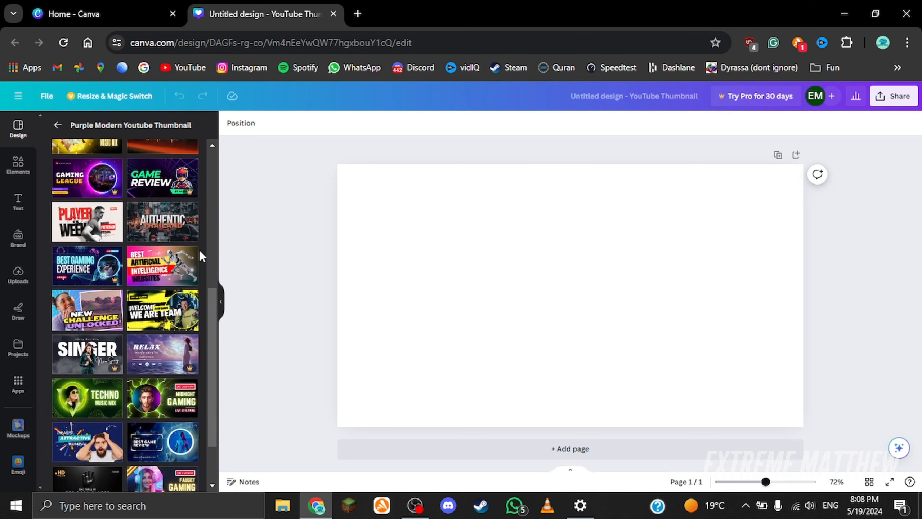
{"action": "left_click", "coordinate": [157, 258]}
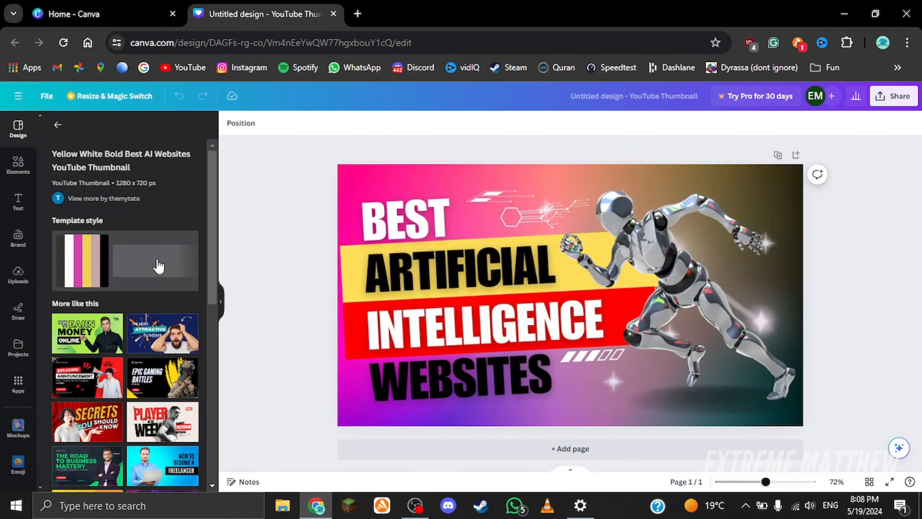
{"action": "left_click", "coordinate": [549, 200]}
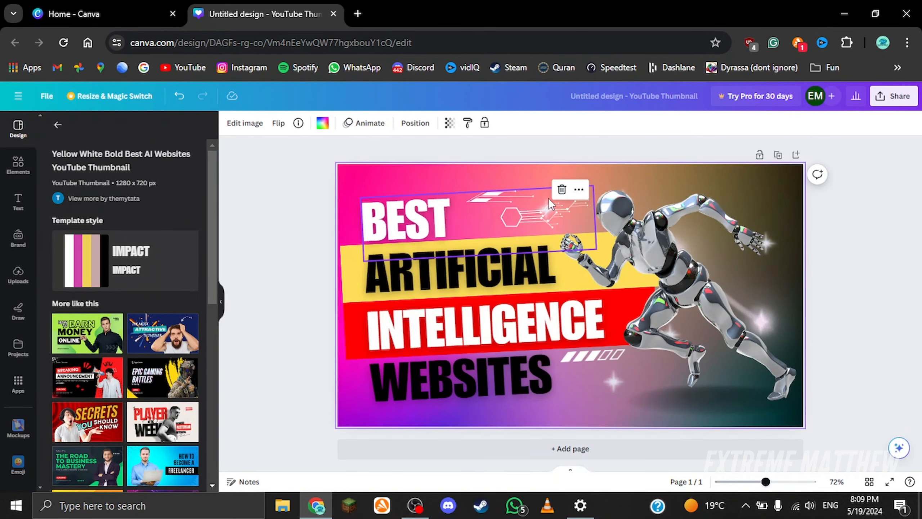
{"action": "left_click", "coordinate": [425, 209]}
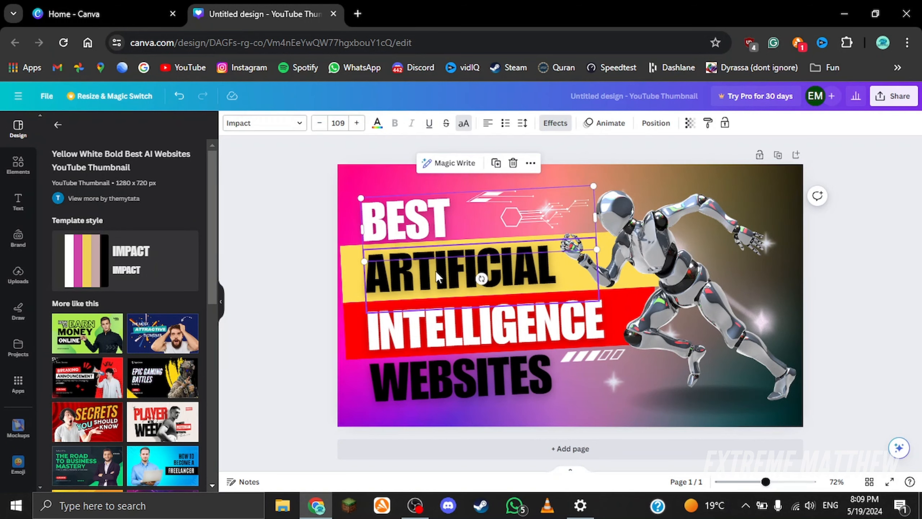
{"action": "left_click", "coordinate": [435, 271]}
{"action": "left_click", "coordinate": [424, 343]}
{"action": "left_click", "coordinate": [430, 388]}
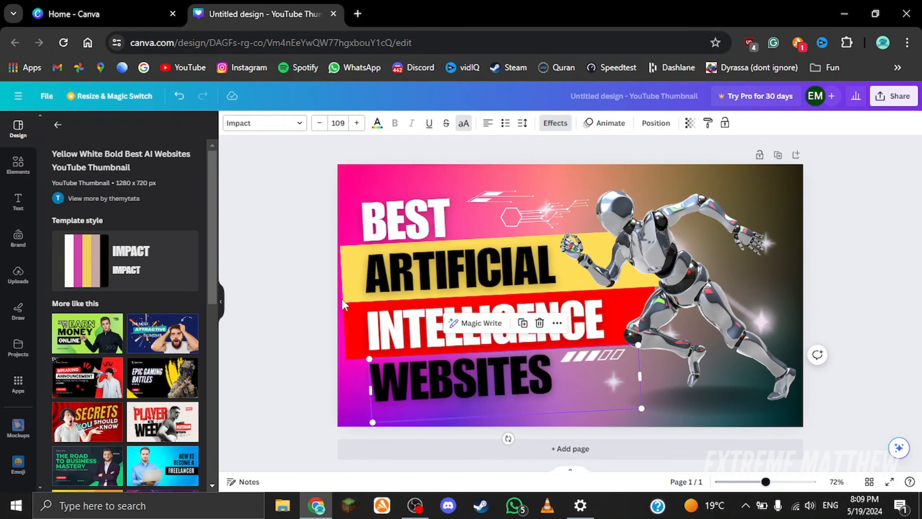
{"action": "left_click", "coordinate": [351, 281]}
Step: Select the robot image on the thumbnail and delete it
{"action": "left_click", "coordinate": [741, 242]}
{"action": "left_click_drag", "start_coordinate": [685, 222], "coordinate": [667, 222]}
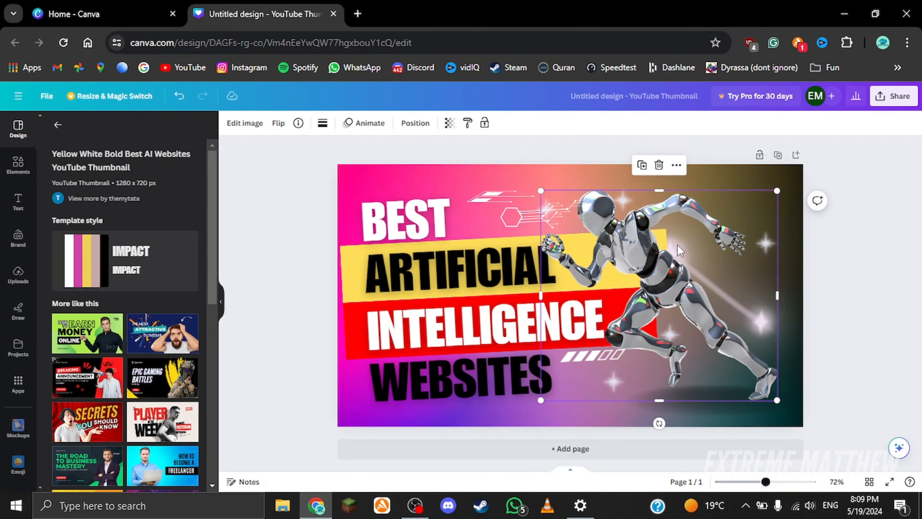
{"action": "key", "text": "Delete"}
{"action": "left_click", "coordinate": [678, 308]}
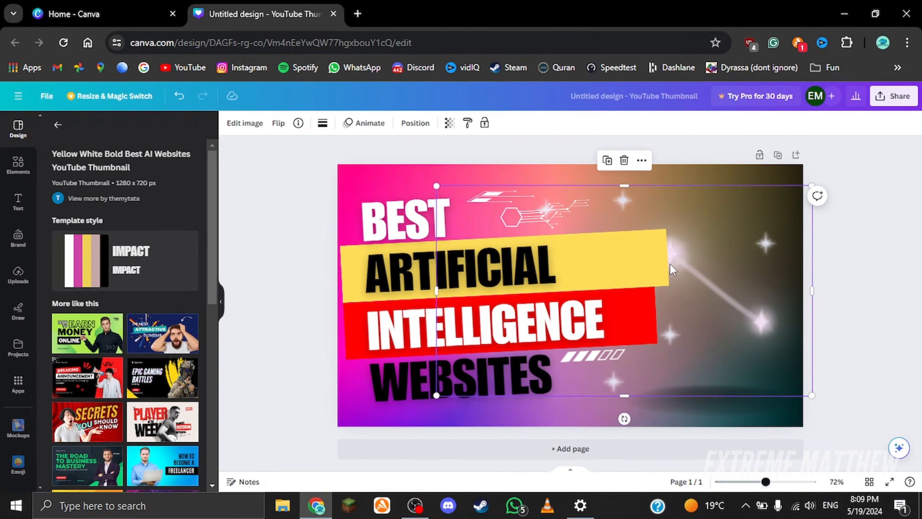
Step: Delete the BEST text line and replace the ARTIFICIAL line with TEST
{"action": "left_click", "coordinate": [405, 252]}
{"action": "key", "text": "Delete"}
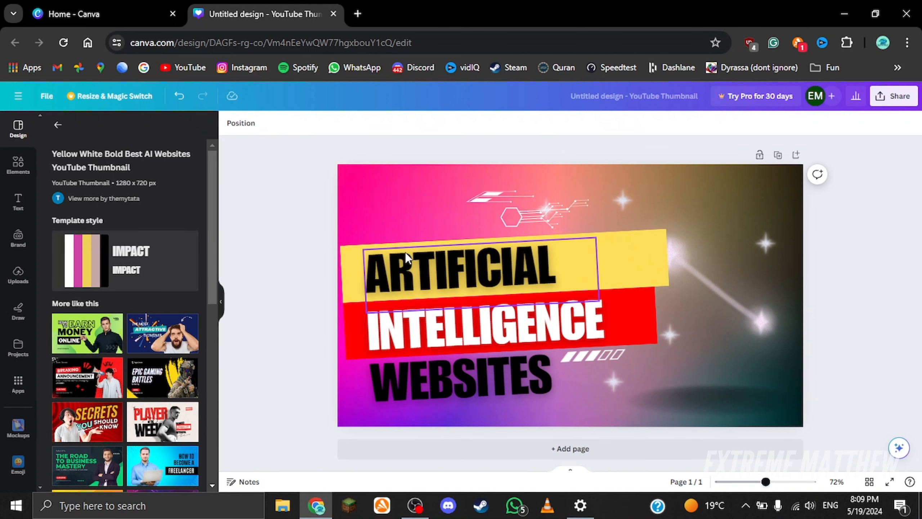
{"action": "left_click", "coordinate": [413, 261]}
{"action": "left_click", "coordinate": [414, 261]}
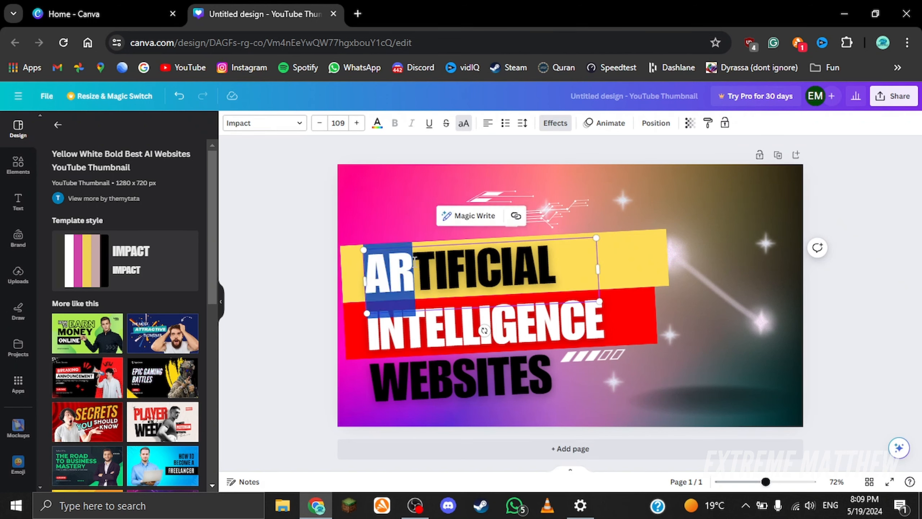
{"action": "double_click", "coordinate": [414, 260]}
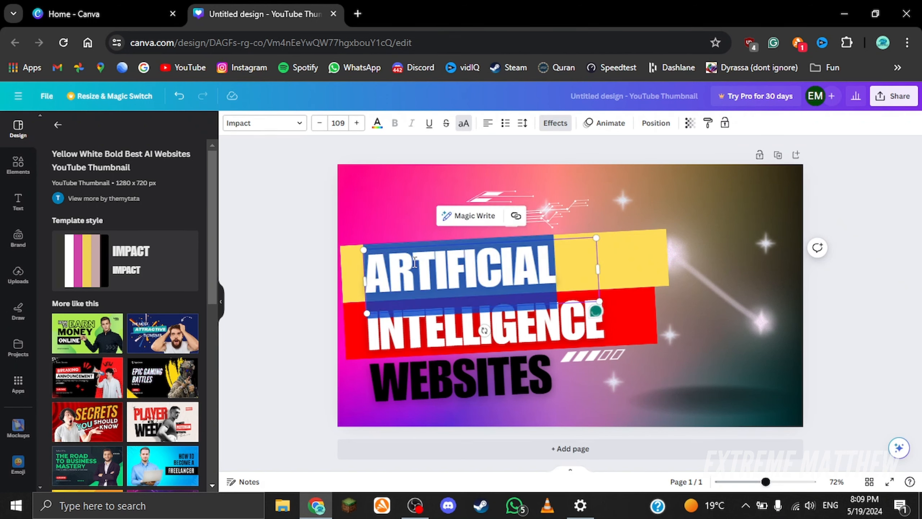
{"action": "type", "text": "TEST"}
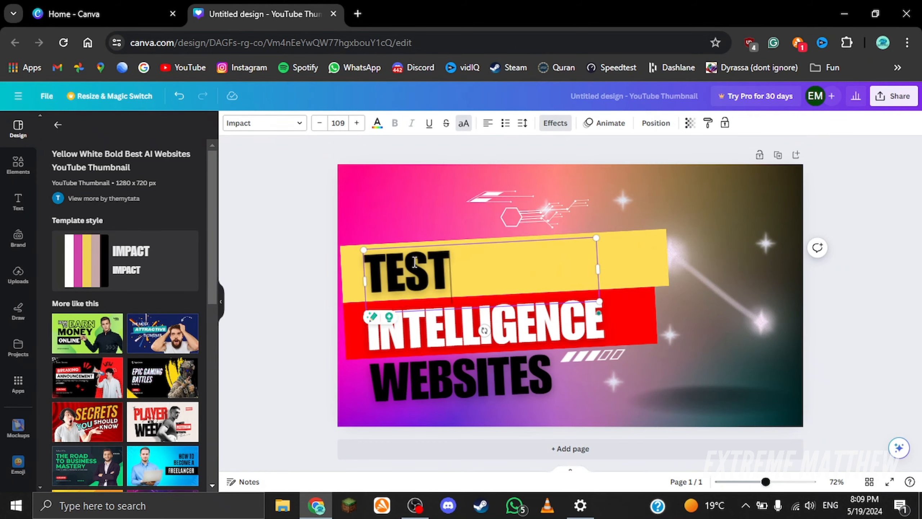
Step: Replace the INTELLIGENCE text line with THUMBNAIL
{"action": "double_click", "coordinate": [576, 327]}
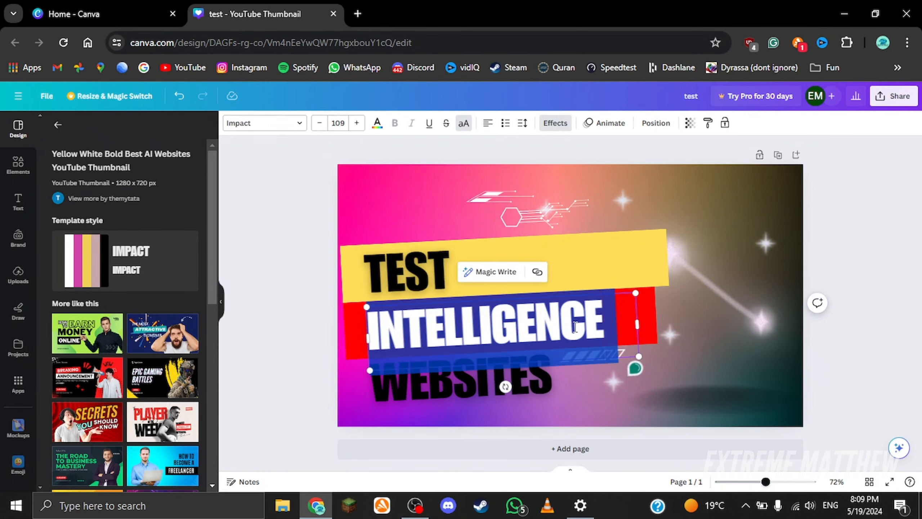
{"action": "type", "text": "THUMBNAIL"}
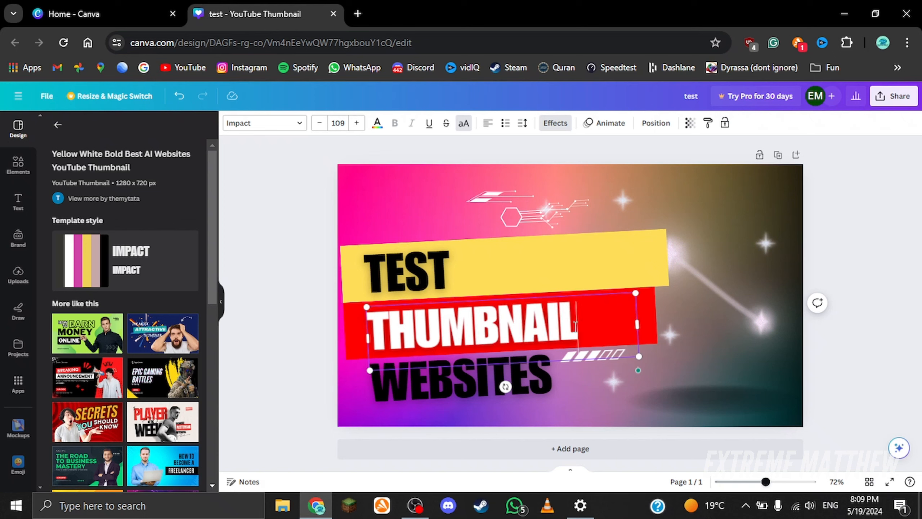
{"action": "left_click", "coordinate": [678, 347]}
Step: Select the WEBSITES text line and delete it
{"action": "left_click", "coordinate": [397, 411]}
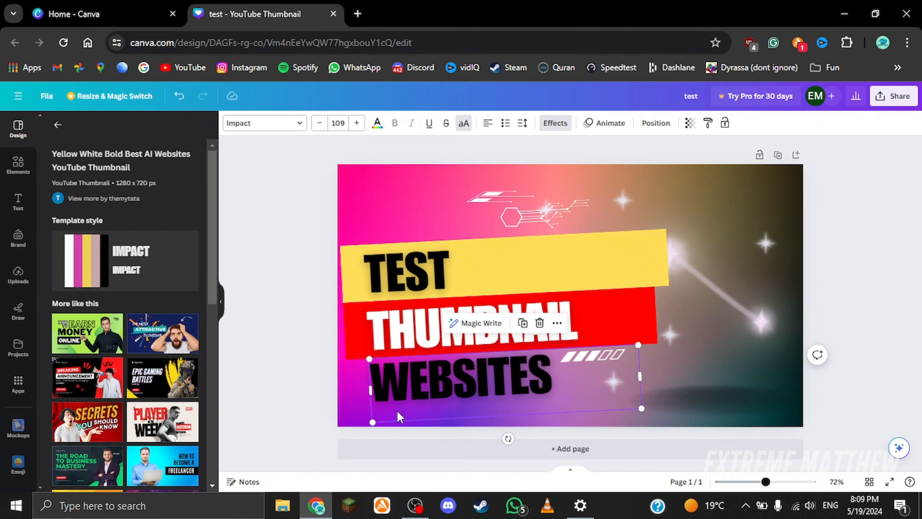
{"action": "left_click", "coordinate": [685, 421]}
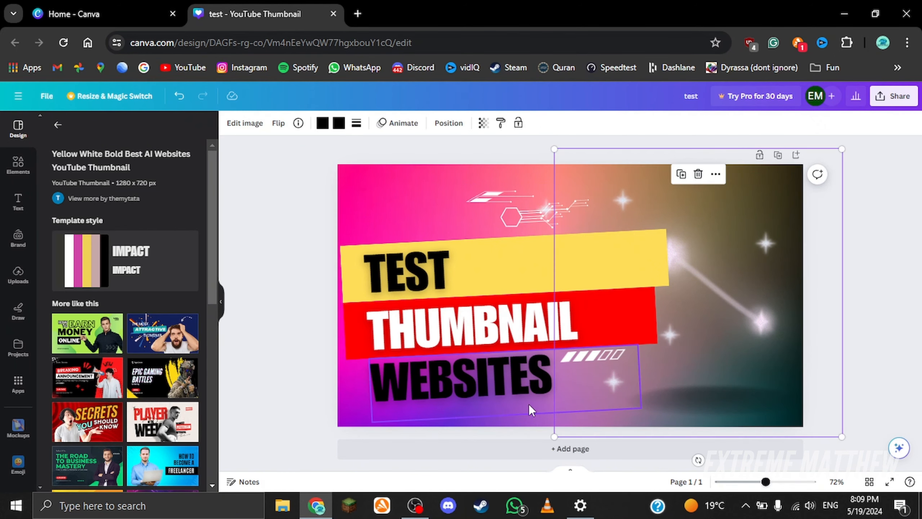
{"action": "left_click", "coordinate": [470, 383]}
{"action": "left_click", "coordinate": [469, 382]}
{"action": "left_click", "coordinate": [364, 387]}
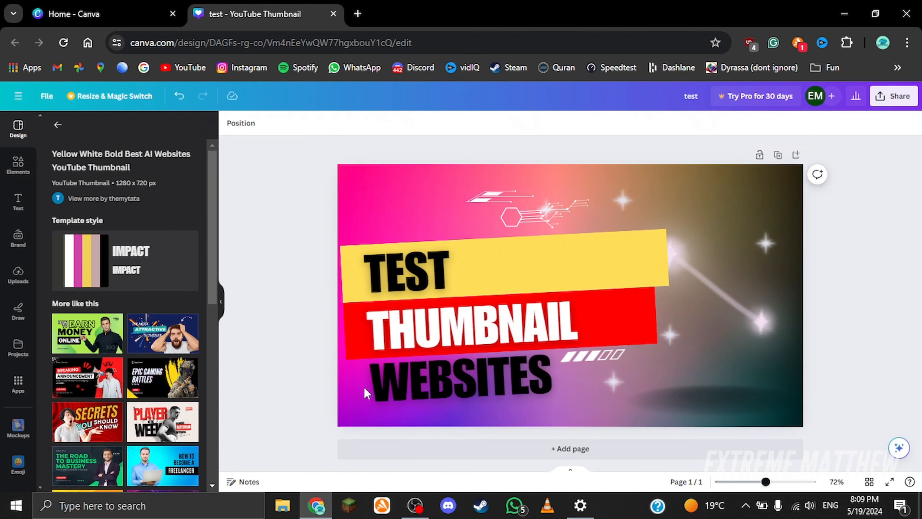
{"action": "left_click", "coordinate": [449, 395]}
{"action": "left_click", "coordinate": [450, 395]}
{"action": "left_click", "coordinate": [287, 393]}
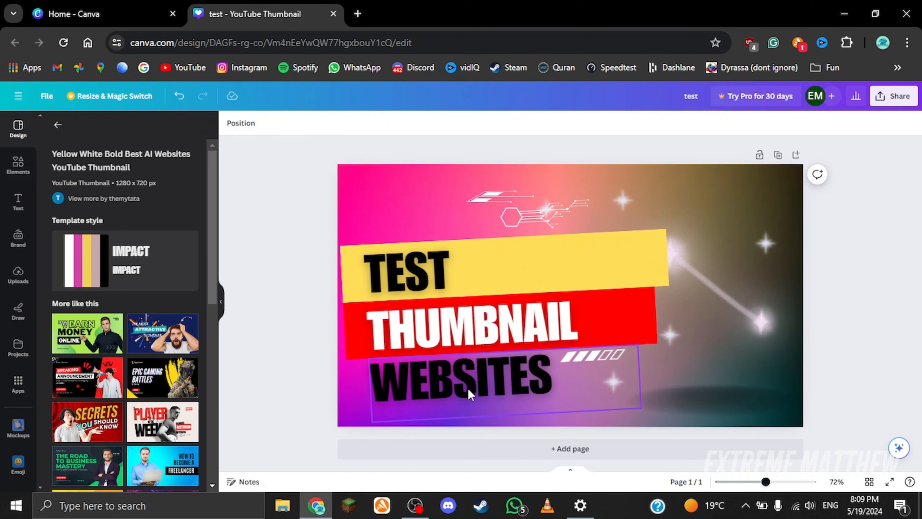
{"action": "left_click", "coordinate": [468, 388]}
{"action": "left_click_drag", "start_coordinate": [558, 385], "coordinate": [263, 384]}
{"action": "left_click", "coordinate": [262, 384]}
{"action": "left_click", "coordinate": [495, 383]}
{"action": "key", "text": "Delete"}
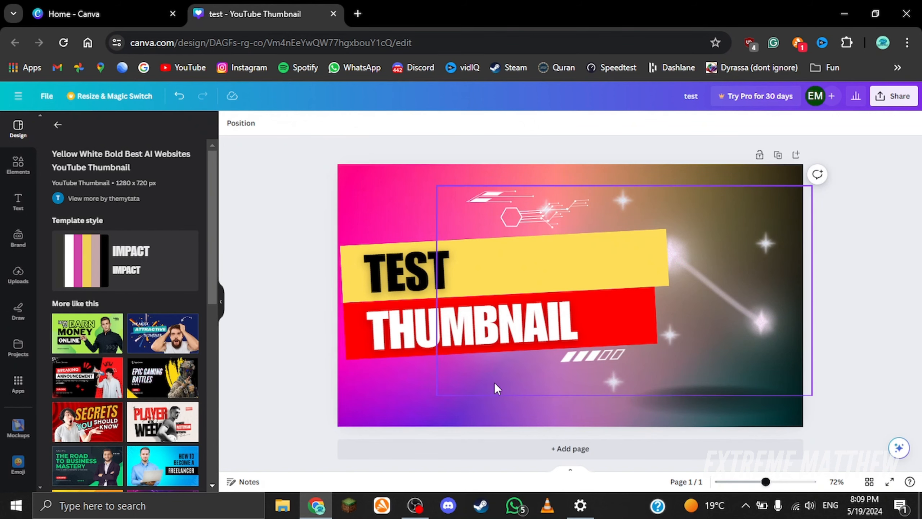
{"action": "left_click", "coordinate": [737, 278]}
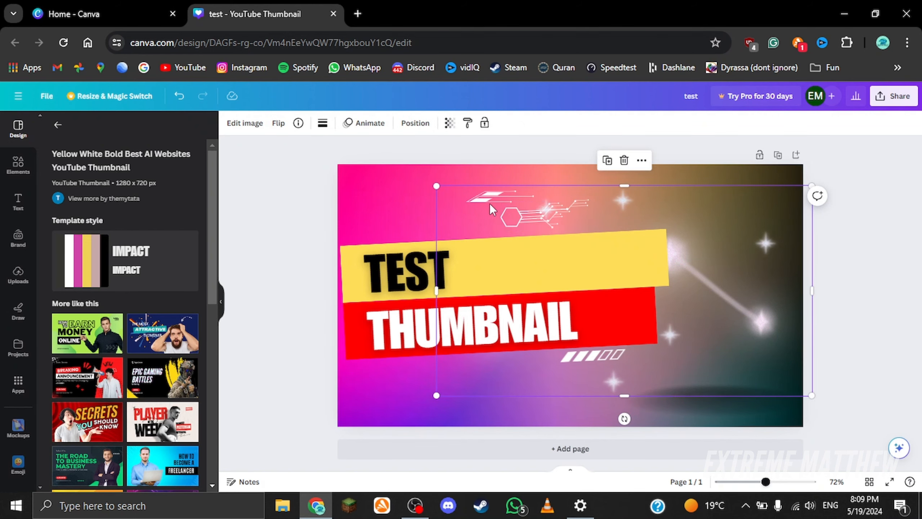
{"action": "key", "text": "Delete"}
{"action": "key", "text": "ctrl+z"}
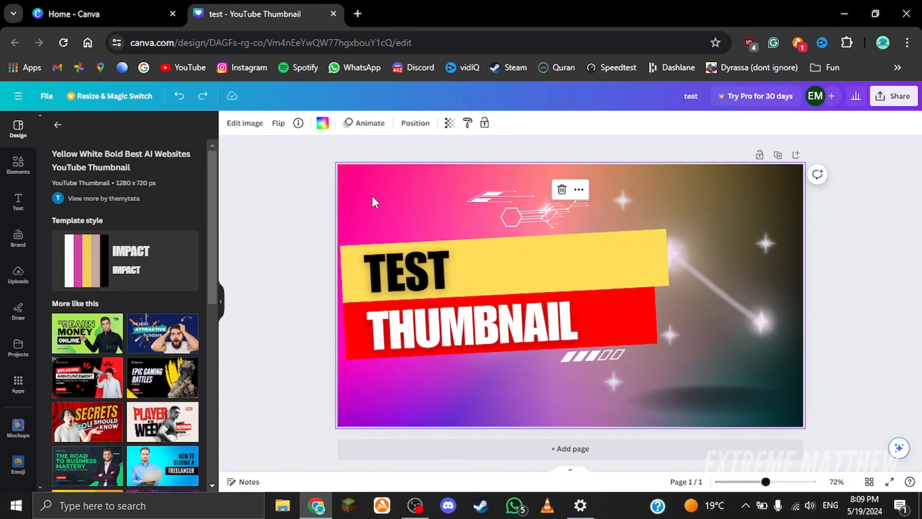
Step: Apply the Heatwave Color Pop filter to the thumbnail's background image
{"action": "left_click", "coordinate": [286, 298]}
{"action": "left_click", "coordinate": [355, 198]}
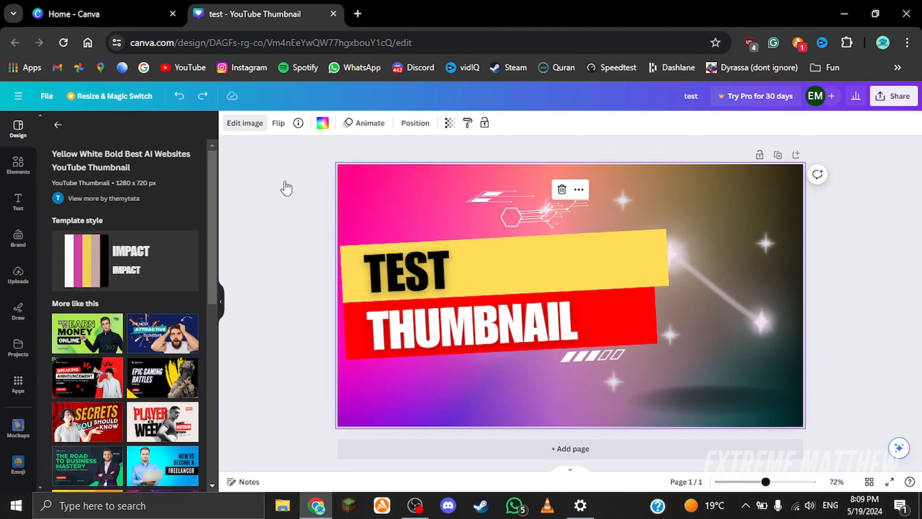
{"action": "left_click", "coordinate": [244, 123]}
{"action": "left_click", "coordinate": [187, 227]}
{"action": "scroll", "coordinate": [125, 303], "scroll_direction": "down", "scroll_amount": 5}
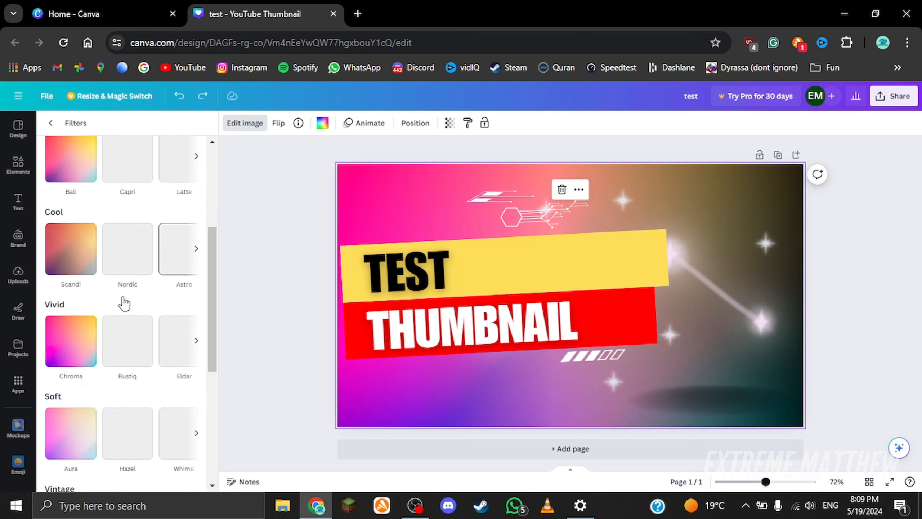
{"action": "left_click", "coordinate": [67, 346]}
{"action": "scroll", "coordinate": [124, 327], "scroll_direction": "down", "scroll_amount": 5}
{"action": "left_click", "coordinate": [137, 454]}
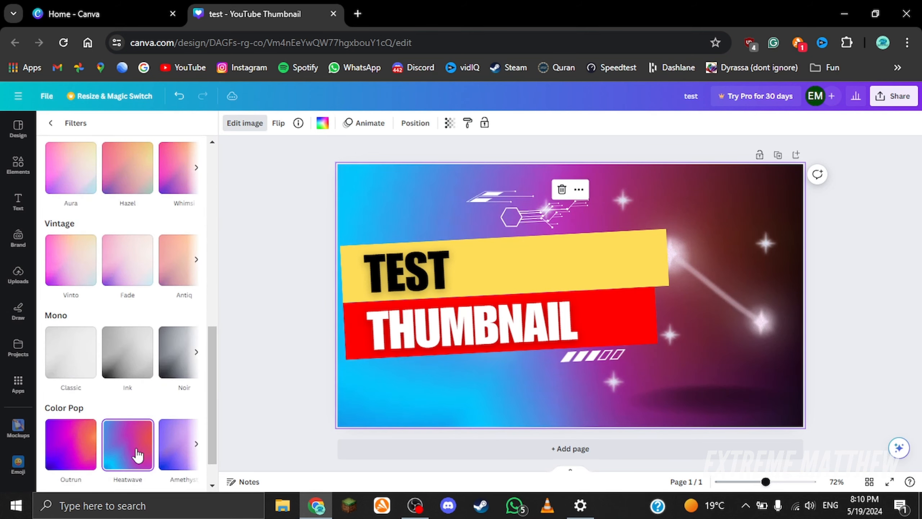
{"action": "scroll", "coordinate": [145, 455], "scroll_direction": "right", "scroll_amount": 3}
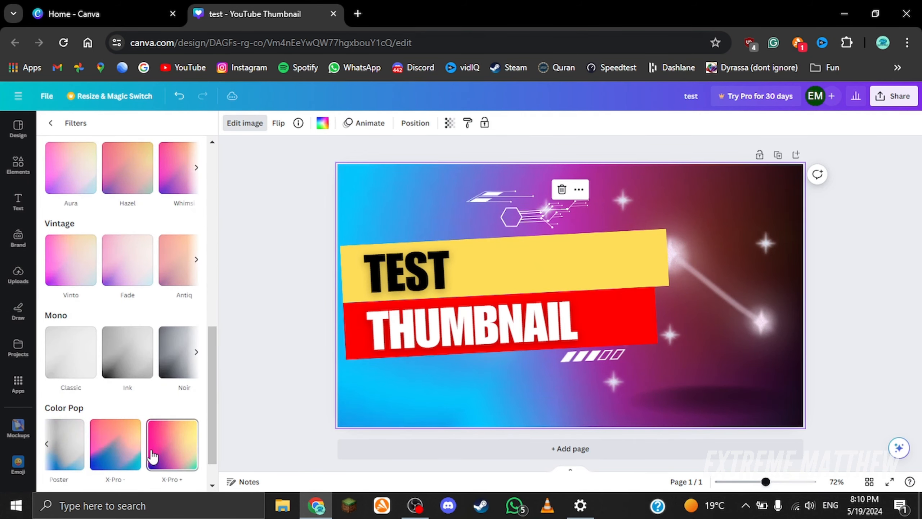
{"action": "left_click", "coordinate": [51, 122]}
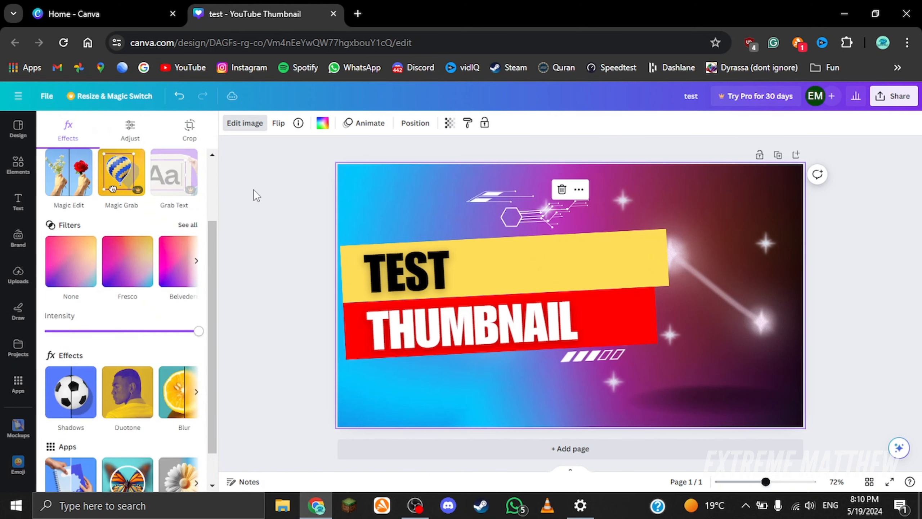
Step: Set the thumbnail background colour to the black-to-navy gradient
{"action": "left_click", "coordinate": [359, 200]}
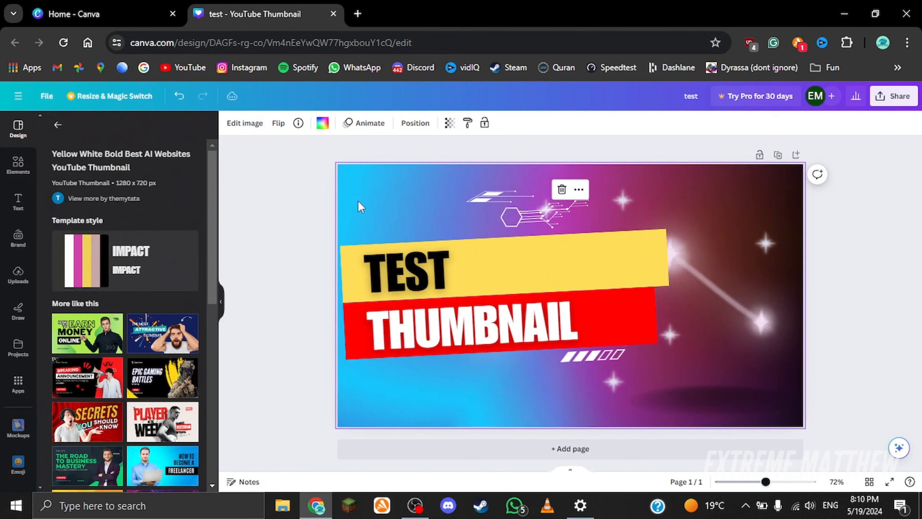
{"action": "left_click", "coordinate": [323, 124]}
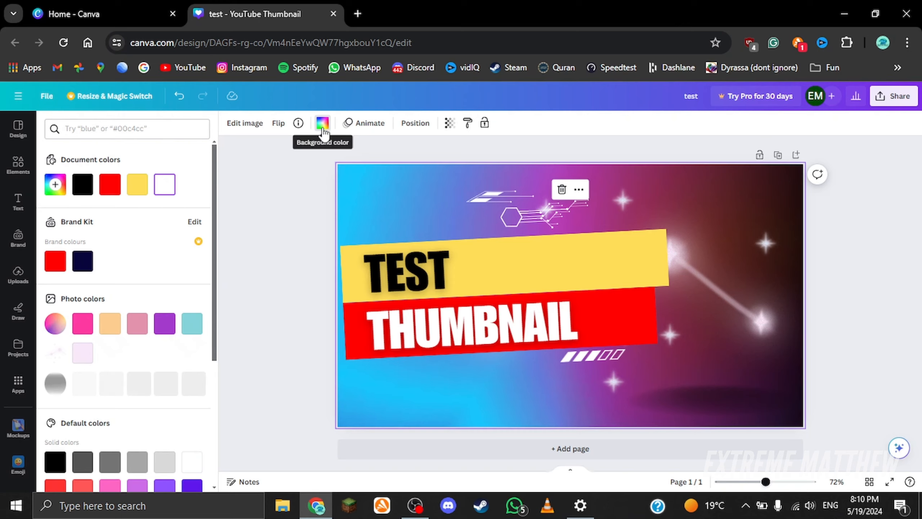
{"action": "scroll", "coordinate": [91, 215], "scroll_direction": "down", "scroll_amount": 5}
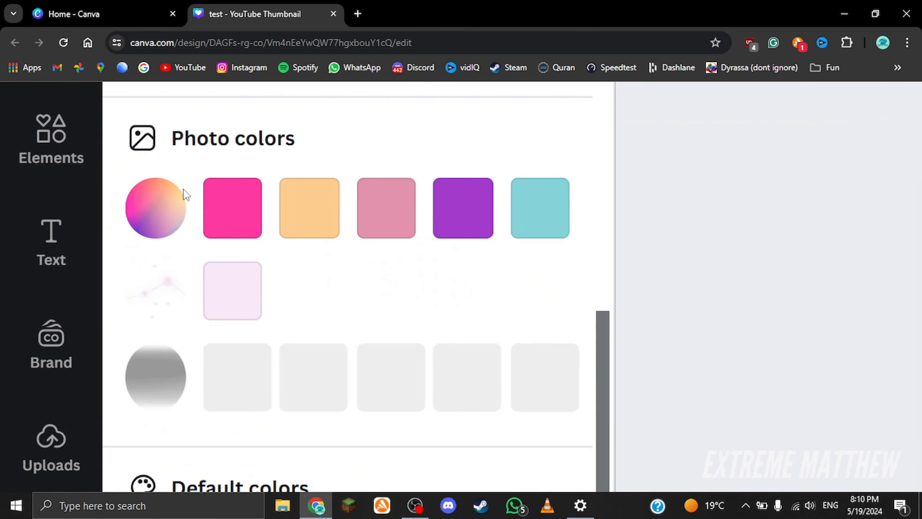
{"action": "left_click", "coordinate": [432, 205]}
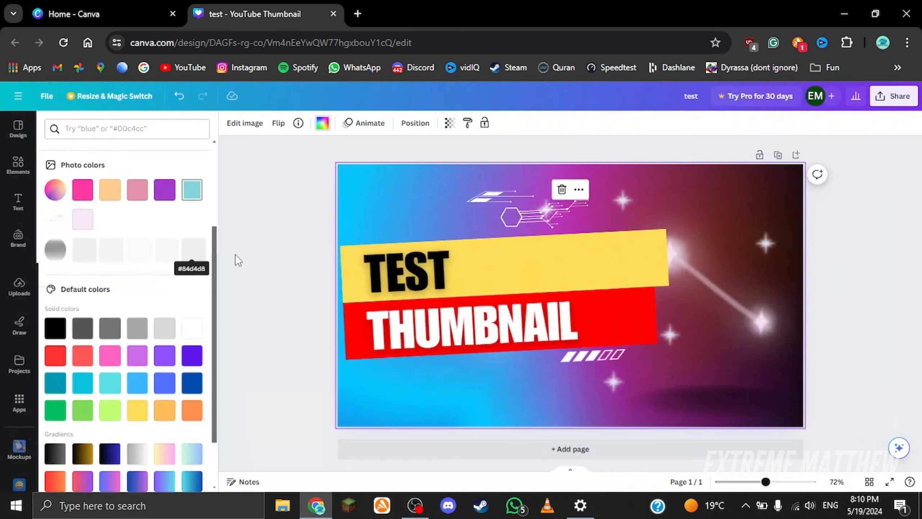
{"action": "scroll", "coordinate": [201, 304], "scroll_direction": "down", "scroll_amount": 2}
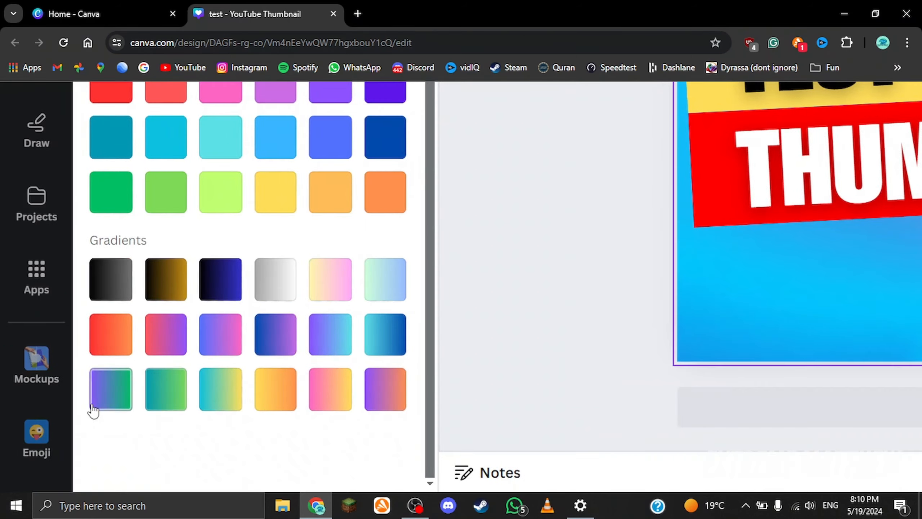
{"action": "scroll", "coordinate": [121, 170], "scroll_direction": "up", "scroll_amount": 1}
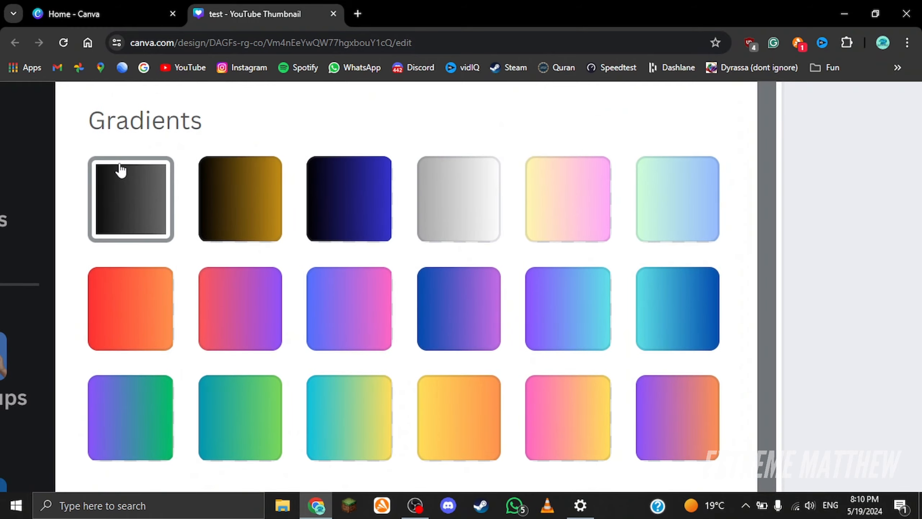
{"action": "left_click", "coordinate": [382, 185]}
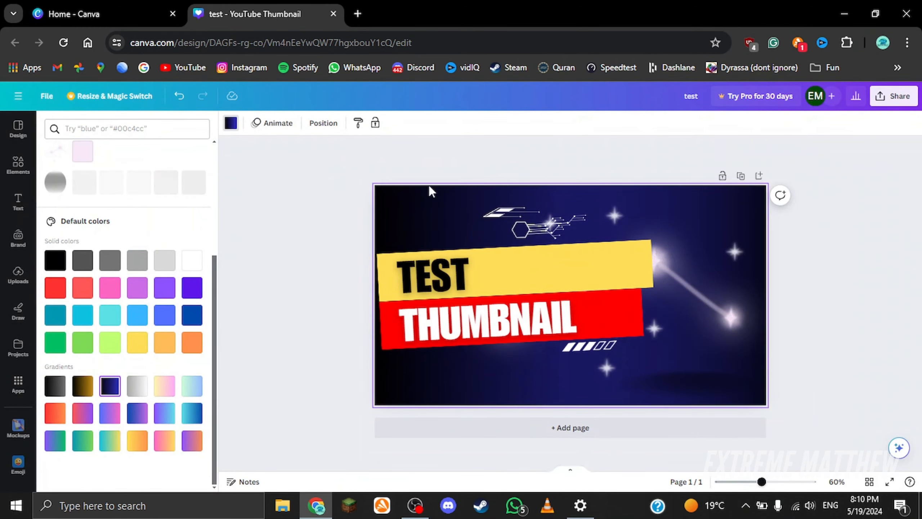
Step: Recolour the yellow banner behind TEST with the blue-to-purple gradient
{"action": "left_click", "coordinate": [637, 254]}
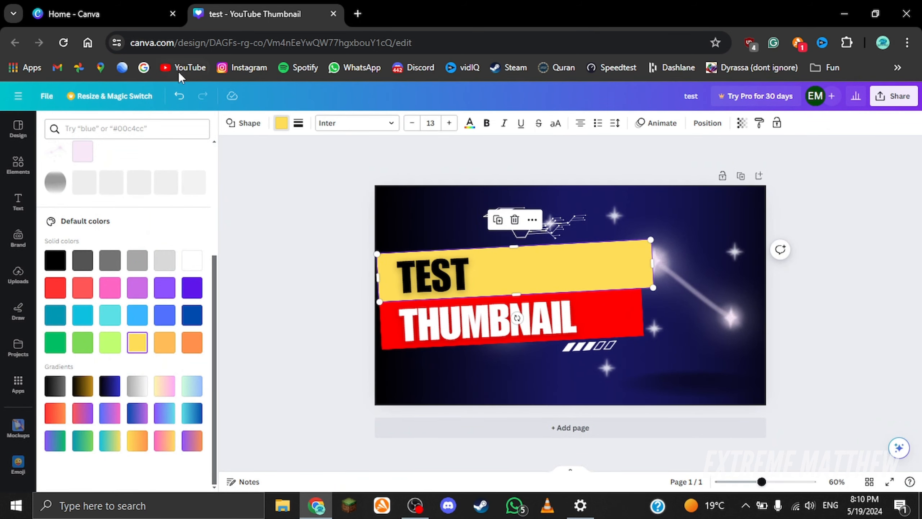
{"action": "left_click", "coordinate": [282, 123]}
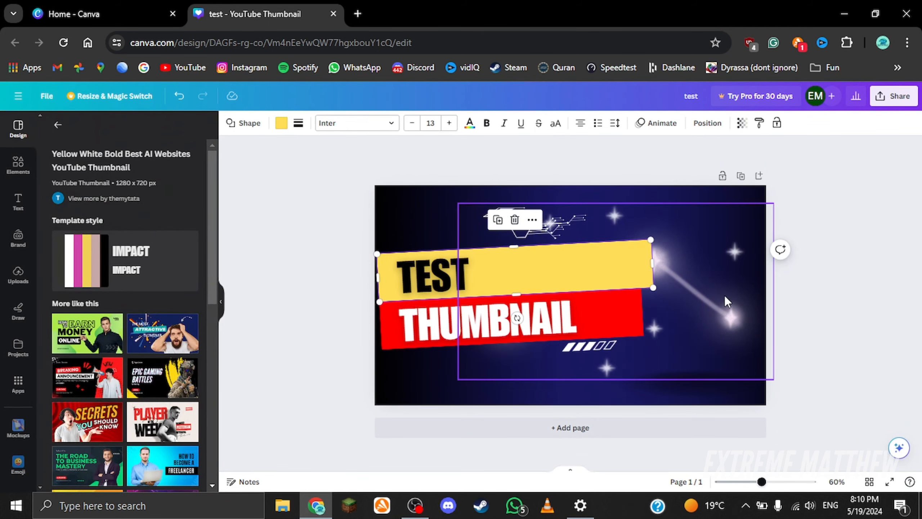
{"action": "left_click_drag", "start_coordinate": [725, 296], "coordinate": [725, 293]}
{"action": "left_click", "coordinate": [382, 269]}
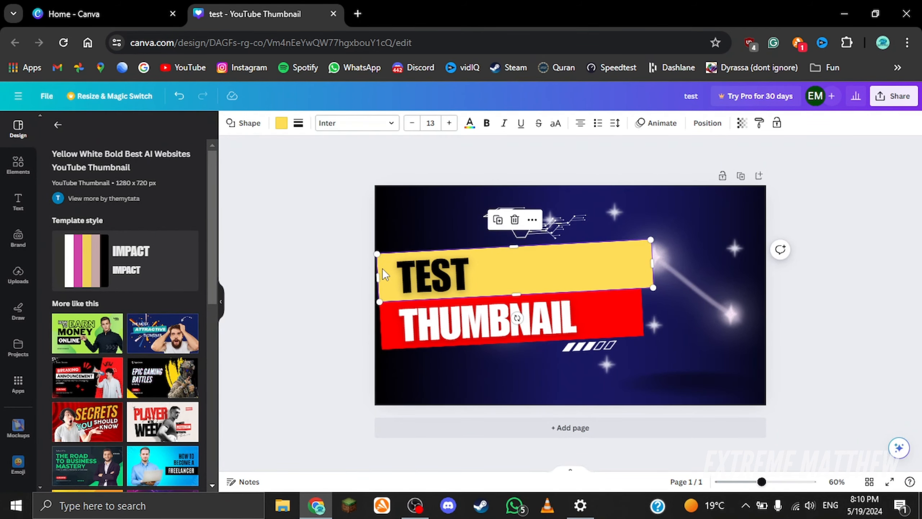
{"action": "left_click", "coordinate": [286, 127]}
{"action": "scroll", "coordinate": [93, 324], "scroll_direction": "down", "scroll_amount": 4}
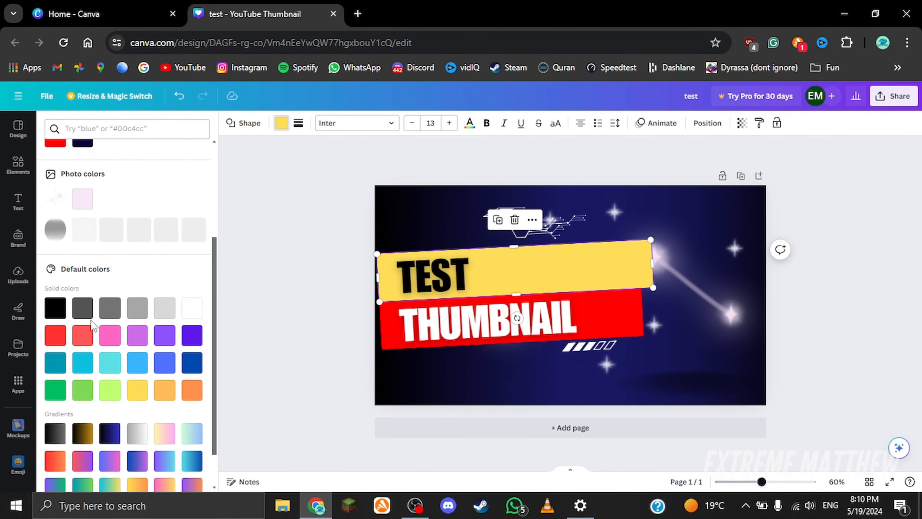
{"action": "scroll", "coordinate": [93, 323], "scroll_direction": "down", "scroll_amount": 1}
{"action": "left_click", "coordinate": [137, 413]}
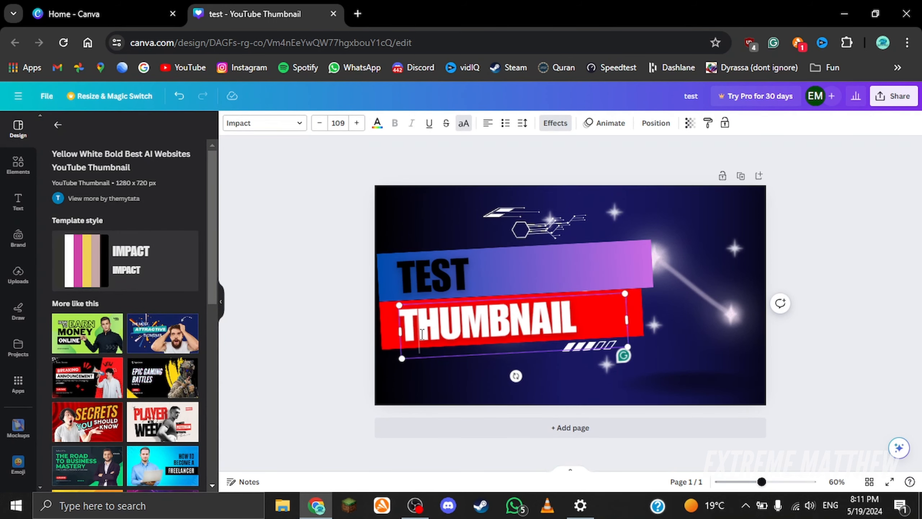
Step: Select the THUMBNAIL text and browse the font list, keeping Impact
{"action": "key", "text": "ctrl+a"}
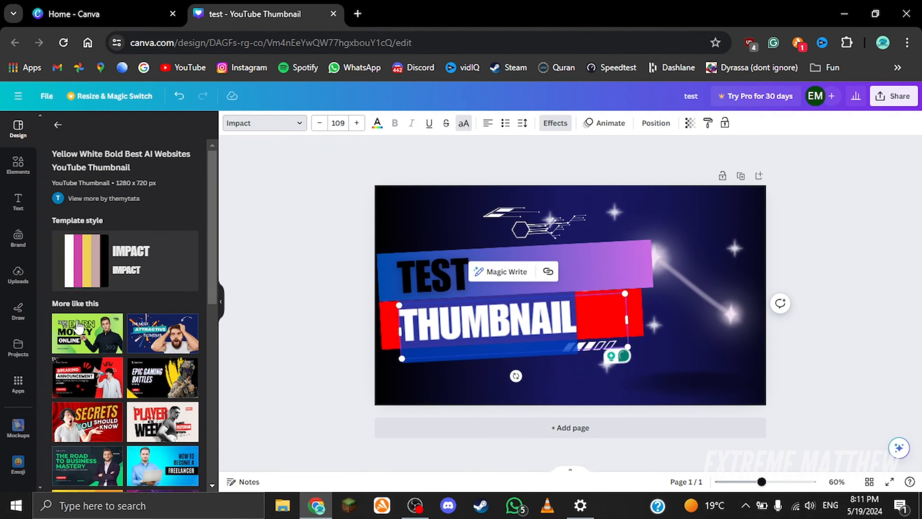
{"action": "left_click", "coordinate": [265, 123]}
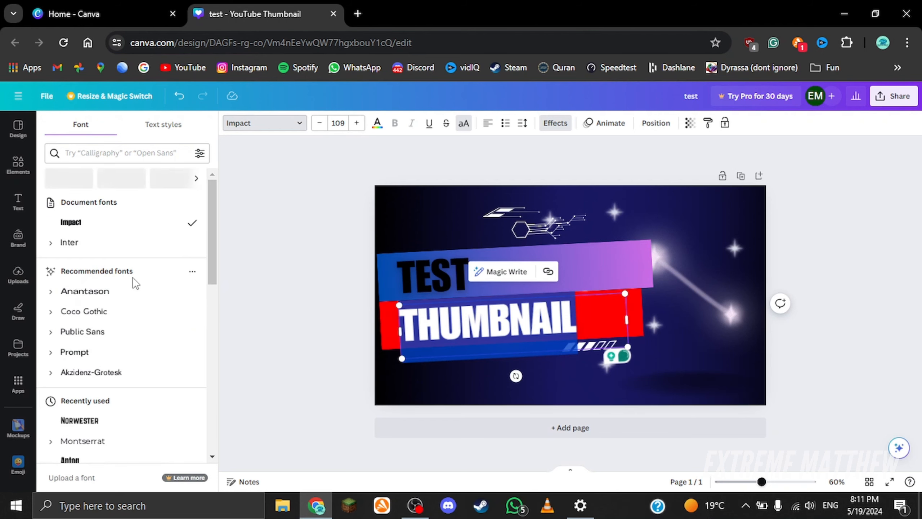
{"action": "left_click", "coordinate": [246, 213]}
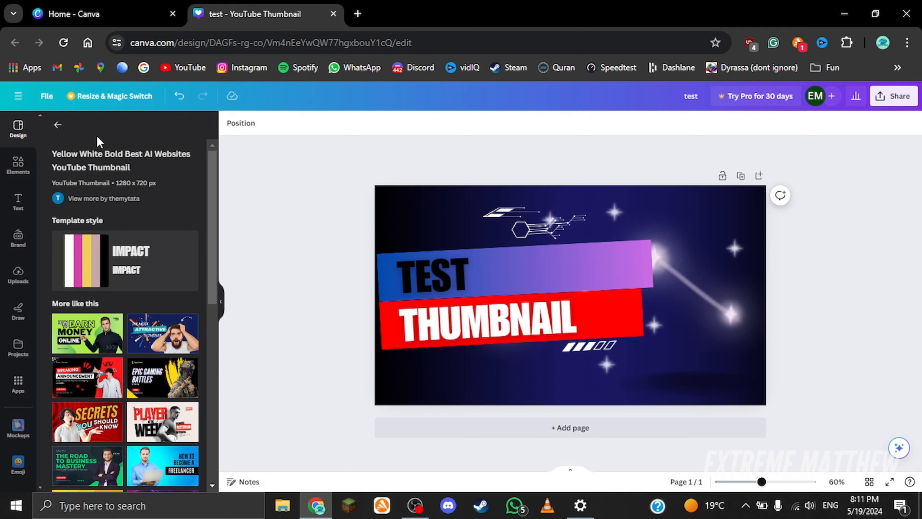
Step: Add the curly arrow graphic from the Featured elements and move it beside the right end of the banners
{"action": "left_click", "coordinate": [17, 166]}
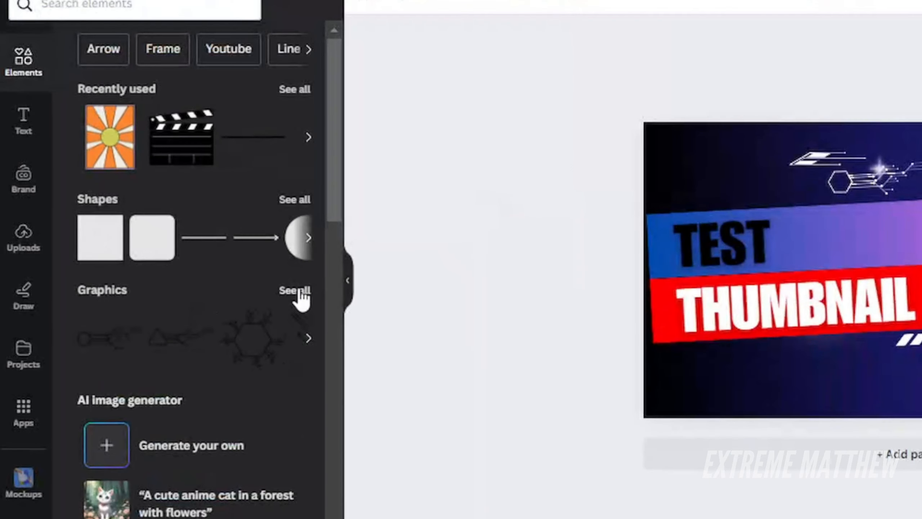
{"action": "left_click", "coordinate": [298, 291]}
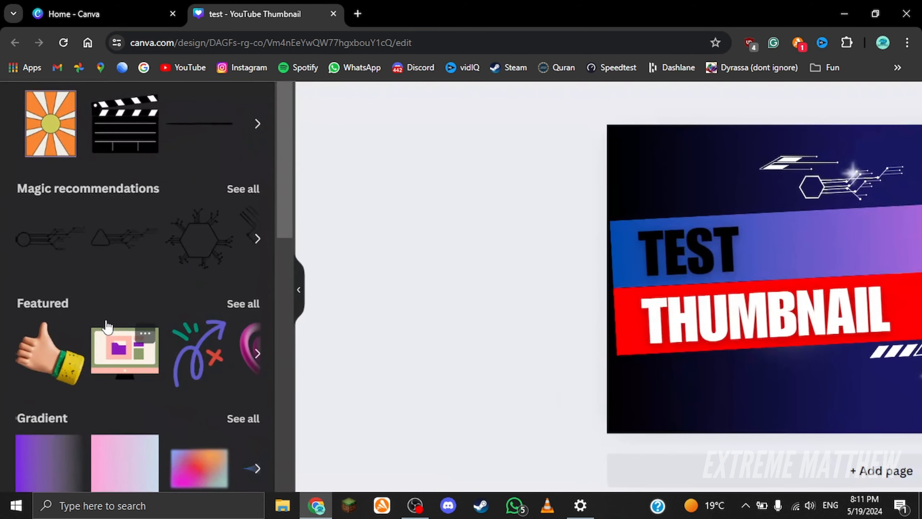
{"action": "left_click", "coordinate": [232, 342]}
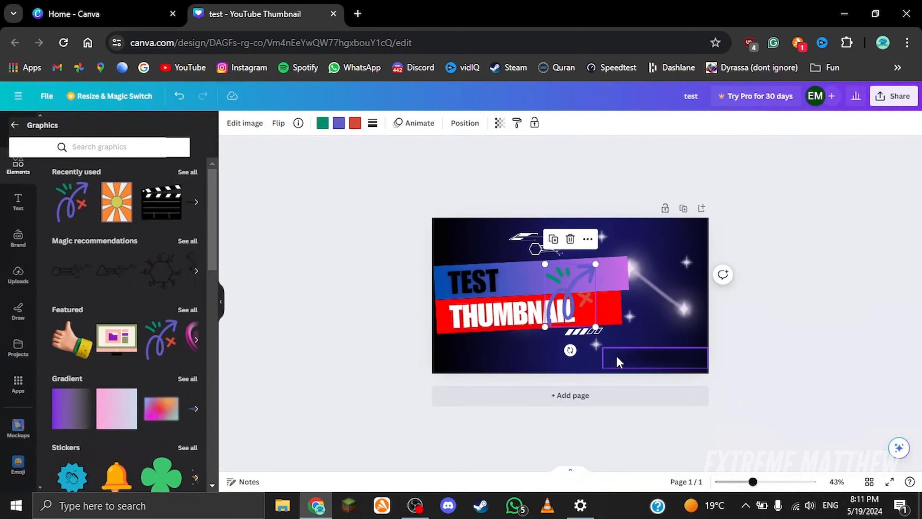
{"action": "left_click_drag", "start_coordinate": [575, 313], "coordinate": [525, 336]}
{"action": "scroll", "coordinate": [525, 336], "scroll_direction": "up", "scroll_amount": 3}
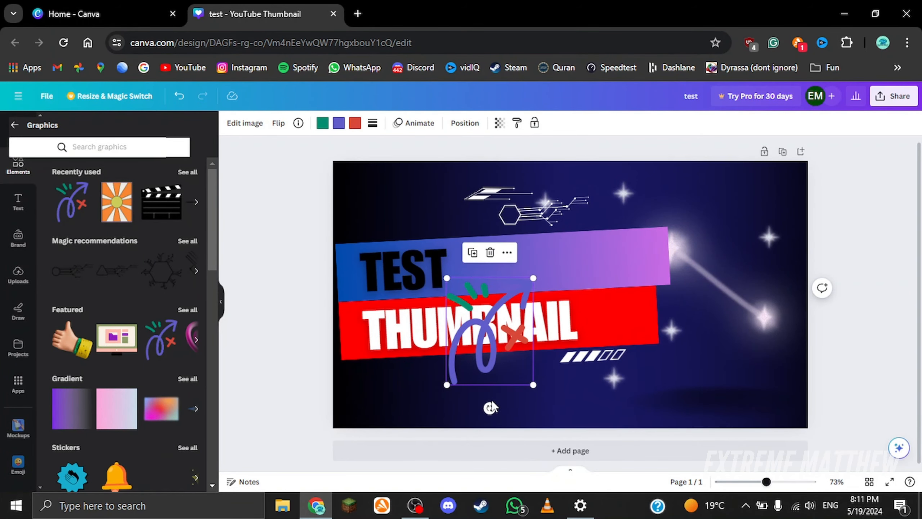
{"action": "left_click_drag", "start_coordinate": [490, 407], "coordinate": [509, 399]}
{"action": "left_click_drag", "start_coordinate": [526, 329], "coordinate": [721, 259]}
{"action": "left_click", "coordinate": [865, 278]}
Step: Browse the Magic recommendations graphics for a suitable element
{"action": "scroll", "coordinate": [161, 325], "scroll_direction": "down", "scroll_amount": 15}
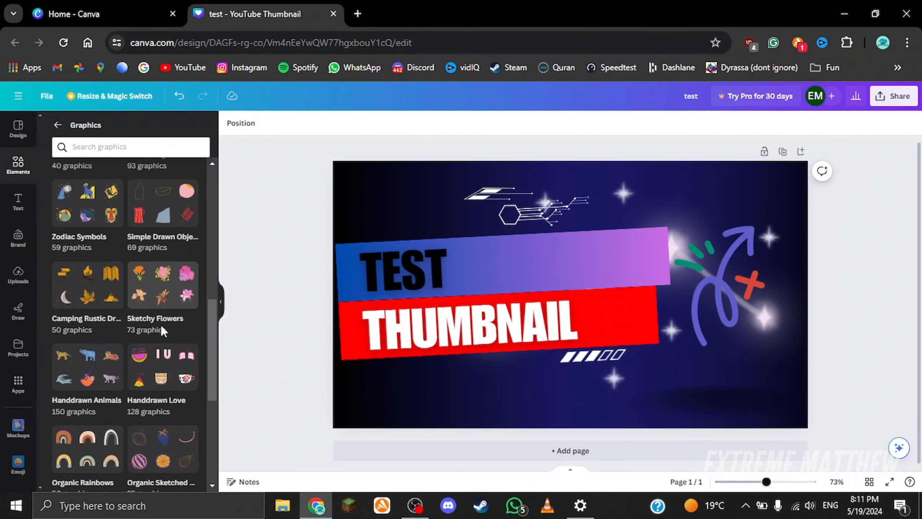
{"action": "scroll", "coordinate": [133, 284], "scroll_direction": "up", "scroll_amount": 5}
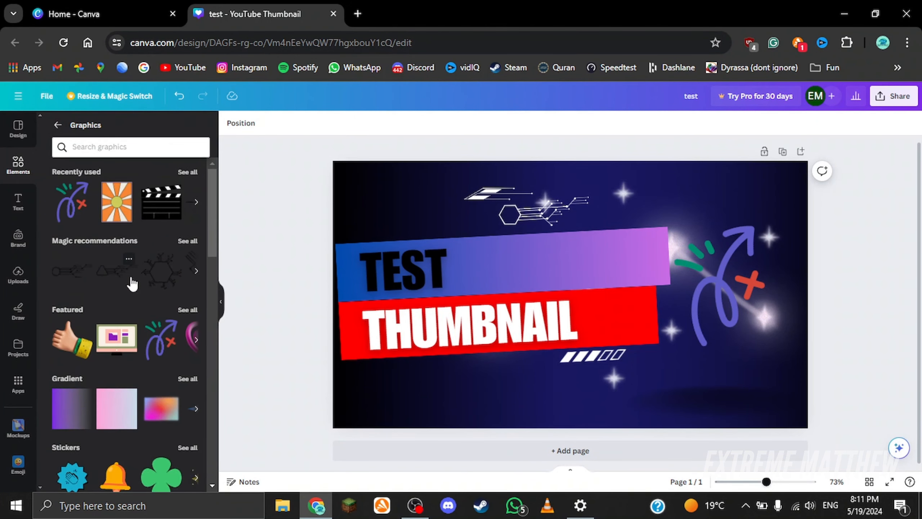
{"action": "left_click", "coordinate": [186, 241]}
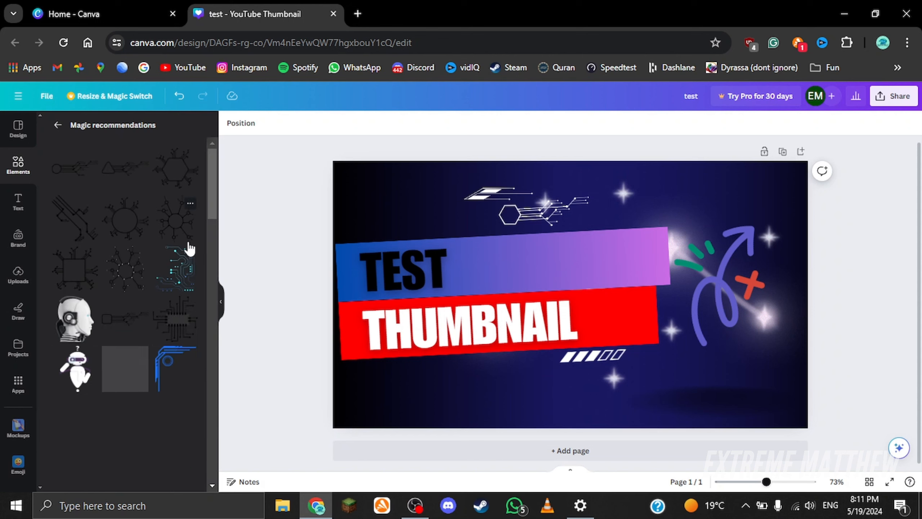
{"action": "scroll", "coordinate": [147, 363], "scroll_direction": "down", "scroll_amount": 6}
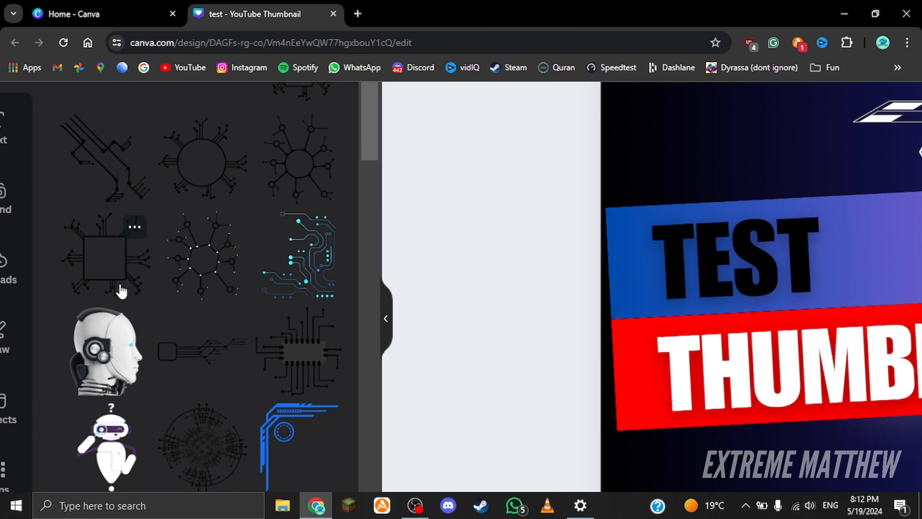
{"action": "scroll", "coordinate": [121, 291], "scroll_direction": "down", "scroll_amount": 2}
{"action": "scroll", "coordinate": [121, 288], "scroll_direction": "down", "scroll_amount": 5}
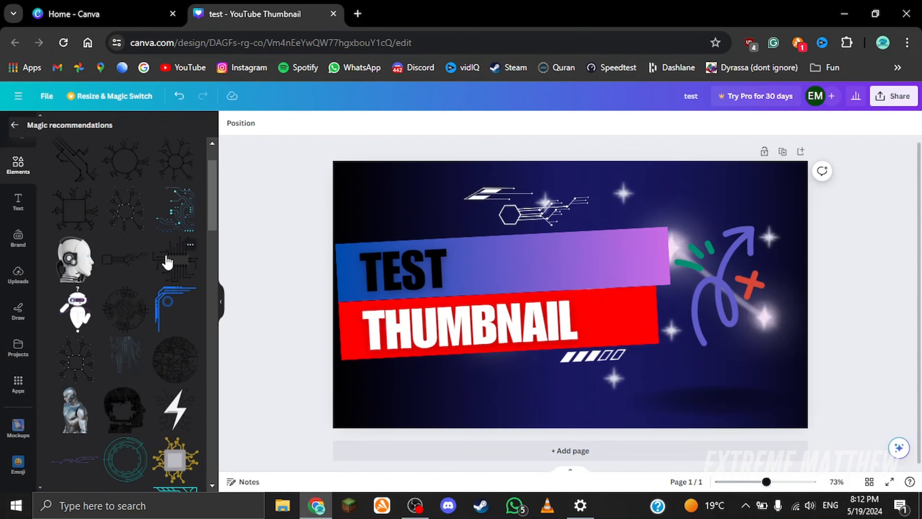
{"action": "scroll", "coordinate": [167, 238], "scroll_direction": "up", "scroll_amount": 5}
{"action": "scroll", "coordinate": [204, 316], "scroll_direction": "left", "scroll_amount": 3}
{"action": "scroll", "coordinate": [206, 321], "scroll_direction": "down", "scroll_amount": 5}
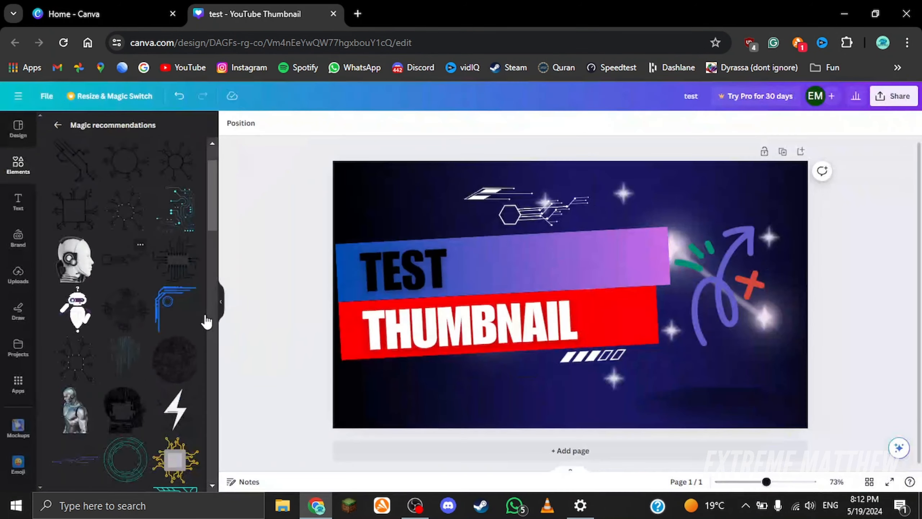
{"action": "scroll", "coordinate": [80, 287], "scroll_direction": "down", "scroll_amount": 5}
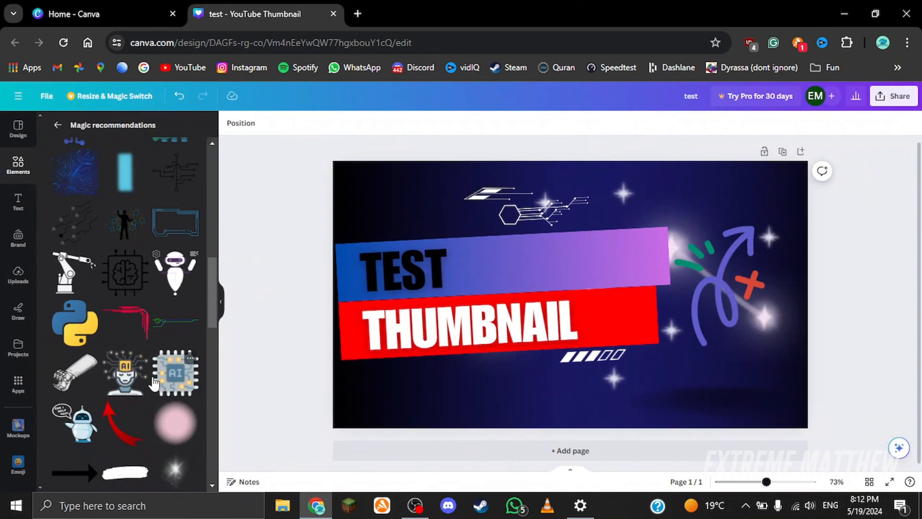
{"action": "left_click", "coordinate": [128, 442]}
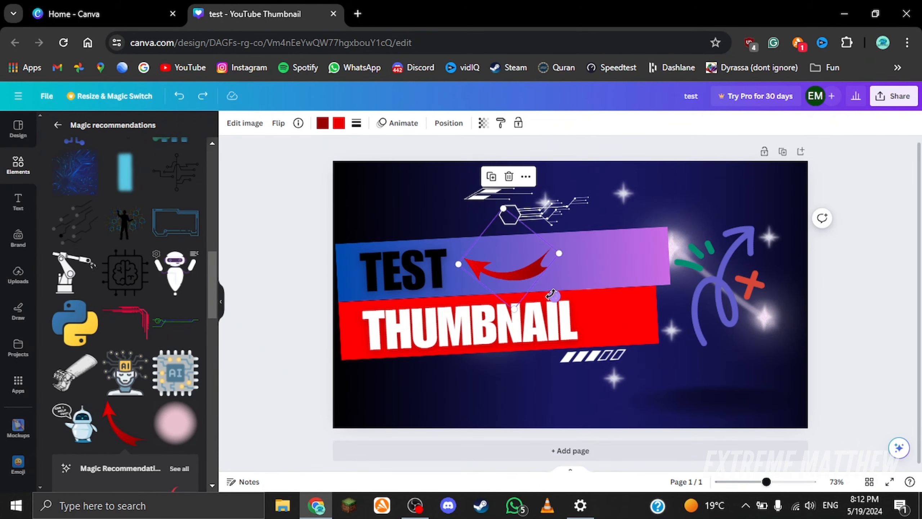
{"action": "left_click_drag", "start_coordinate": [554, 297], "coordinate": [453, 239]}
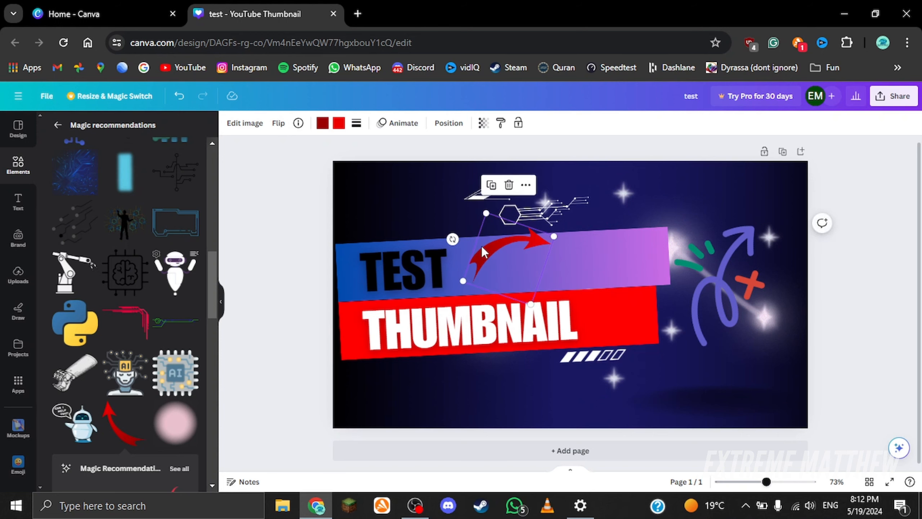
{"action": "key", "text": "Delete"}
Step: Delete the circuit lines, sparkle overlays, curly arrow and stripe decorations from the thumbnail
{"action": "left_click", "coordinate": [523, 224]}
{"action": "key", "text": "Delete"}
{"action": "left_click", "coordinate": [502, 190]}
{"action": "key", "text": "Delete"}
{"action": "left_click", "coordinate": [569, 198]}
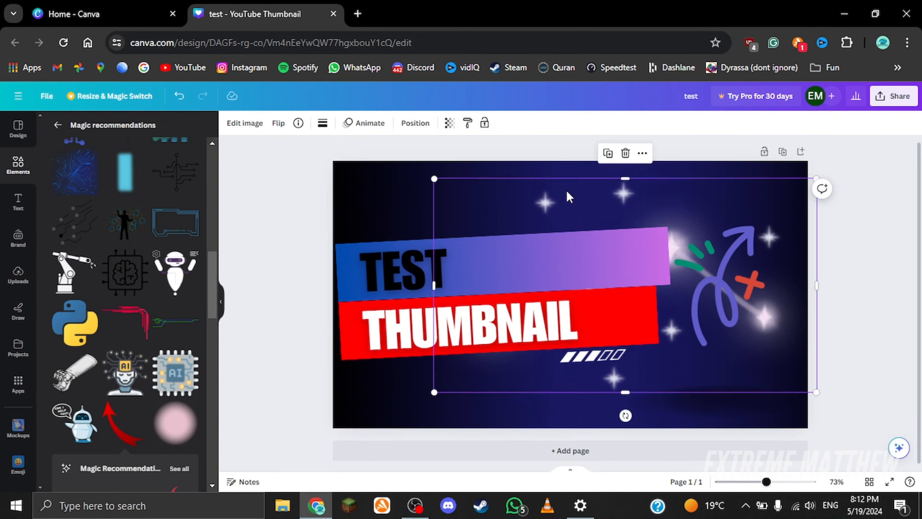
{"action": "key", "text": "Delete"}
{"action": "left_click", "coordinate": [676, 272]}
{"action": "key", "text": "Delete"}
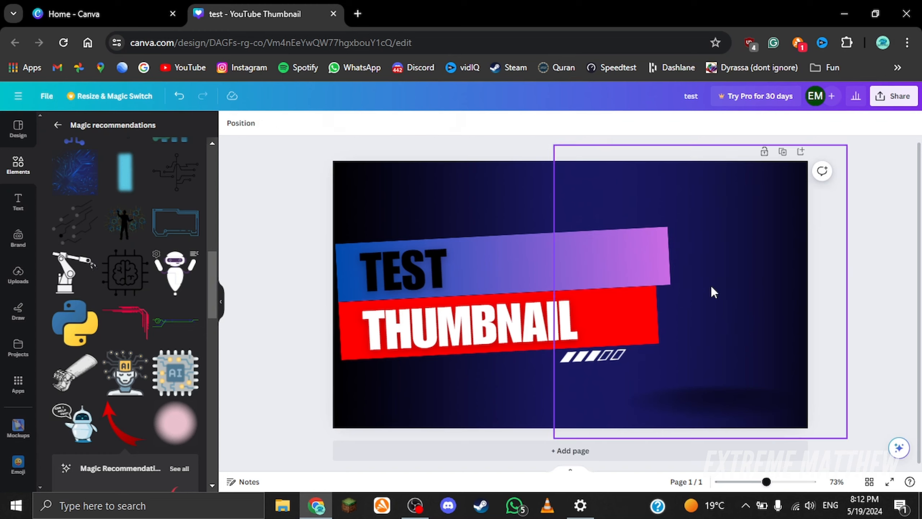
{"action": "left_click", "coordinate": [582, 357]}
{"action": "key", "text": "Delete"}
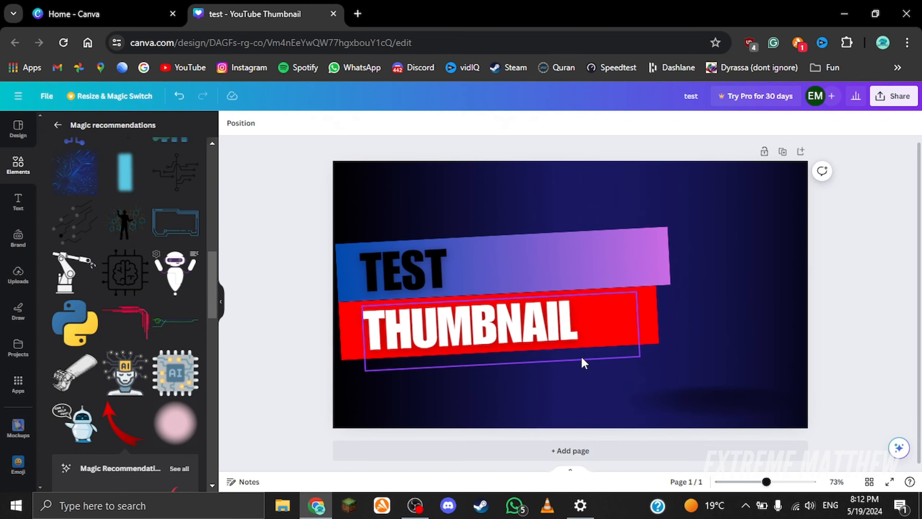
{"action": "scroll", "coordinate": [135, 238], "scroll_direction": "up", "scroll_amount": 8}
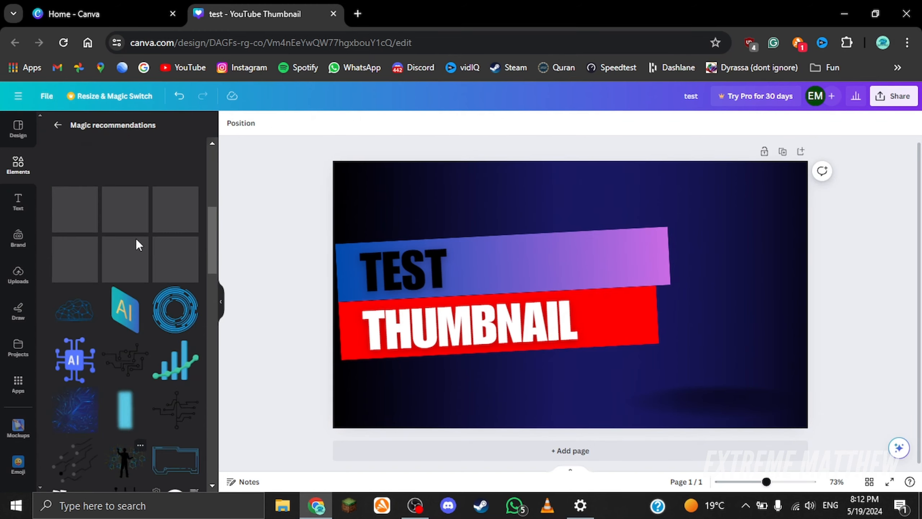
{"action": "left_click", "coordinate": [18, 202]}
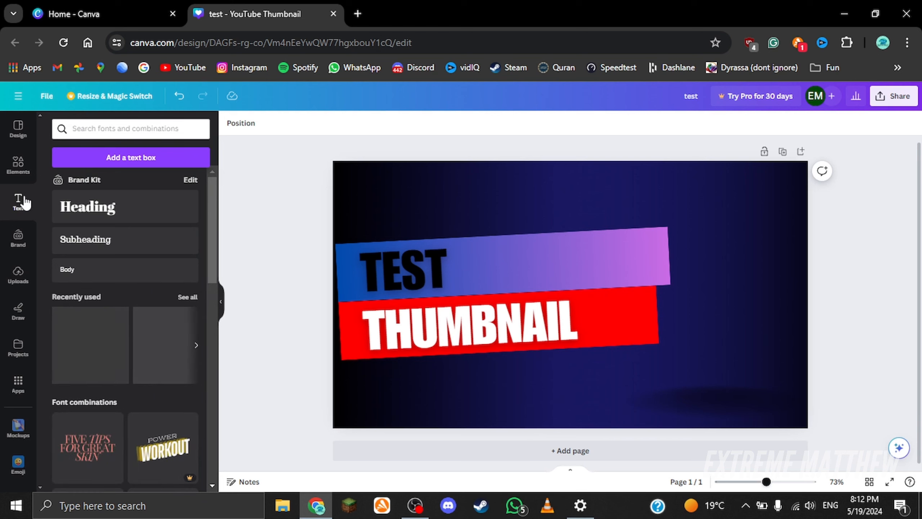
{"action": "left_click", "coordinate": [121, 159]}
{"action": "key", "text": "BackSpace"}
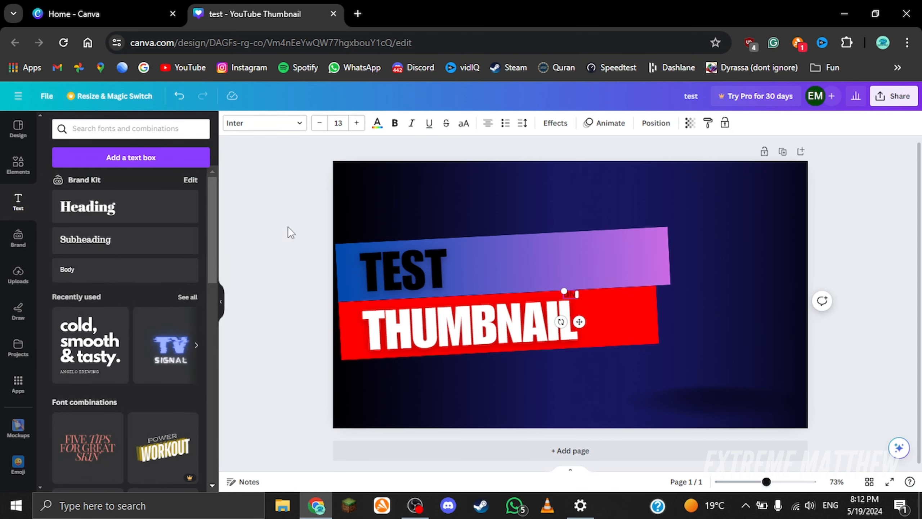
{"action": "key", "text": "ctrl+a"}
{"action": "left_click", "coordinate": [377, 123]}
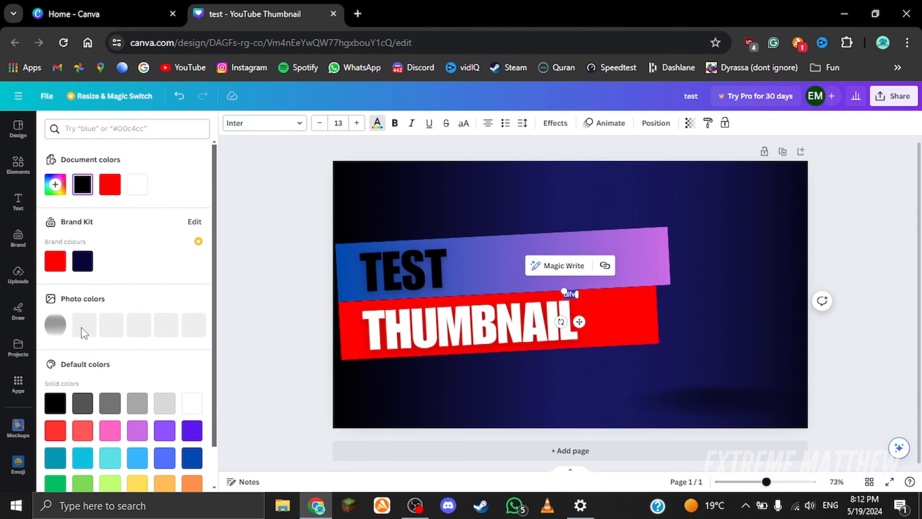
{"action": "scroll", "coordinate": [128, 363], "scroll_direction": "down", "scroll_amount": 1}
{"action": "left_click", "coordinate": [165, 359]}
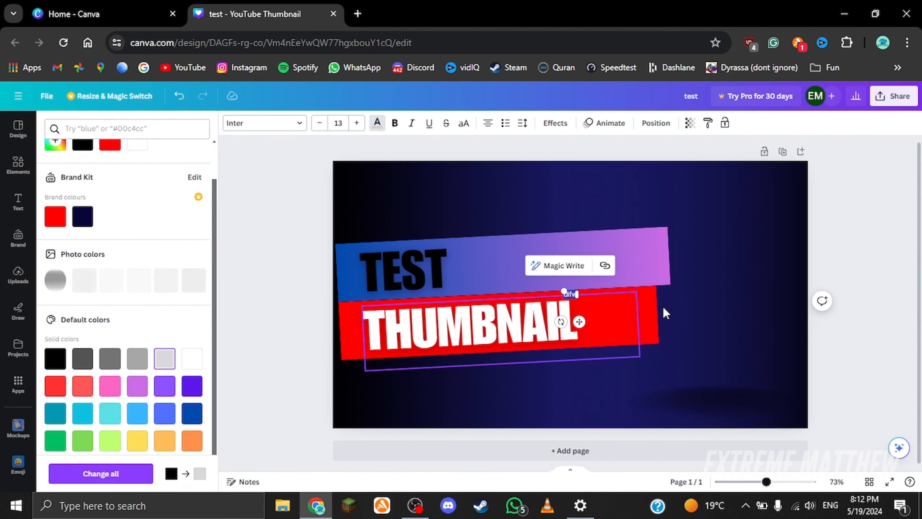
{"action": "left_click_drag", "start_coordinate": [304, 145], "coordinate": [265, 136]}
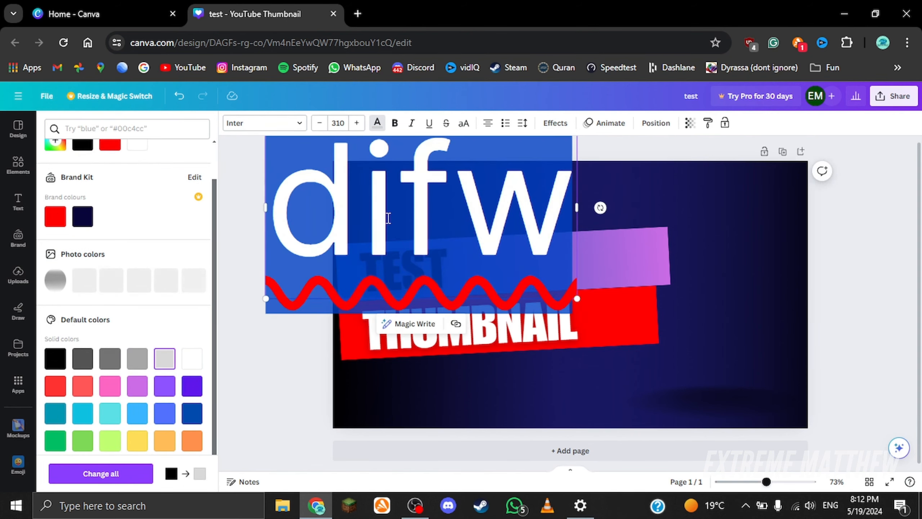
{"action": "left_click_drag", "start_coordinate": [577, 299], "coordinate": [712, 306]}
{"action": "left_click", "coordinate": [355, 176]}
{"action": "left_click", "coordinate": [800, 280]}
{"action": "left_click", "coordinate": [670, 275]}
{"action": "left_click", "coordinate": [725, 238]}
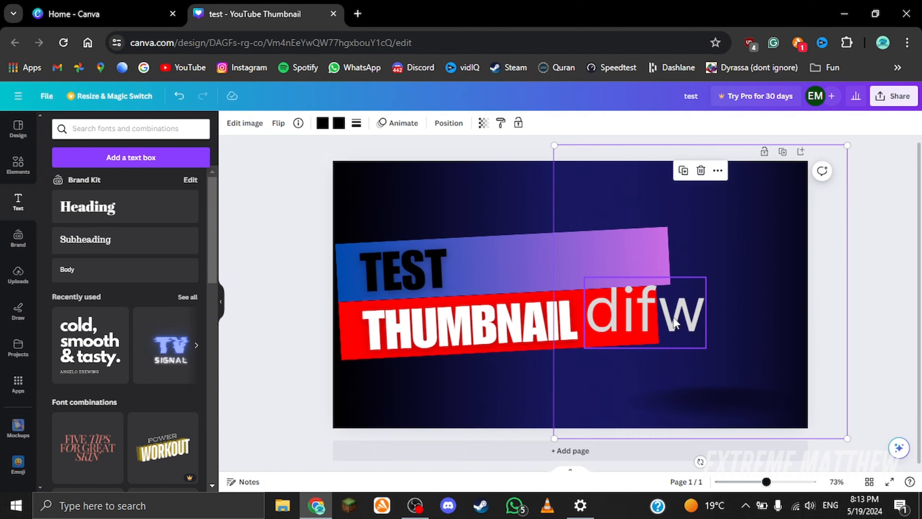
{"action": "double_click", "coordinate": [674, 321]}
{"action": "key", "text": "BackSpace"}
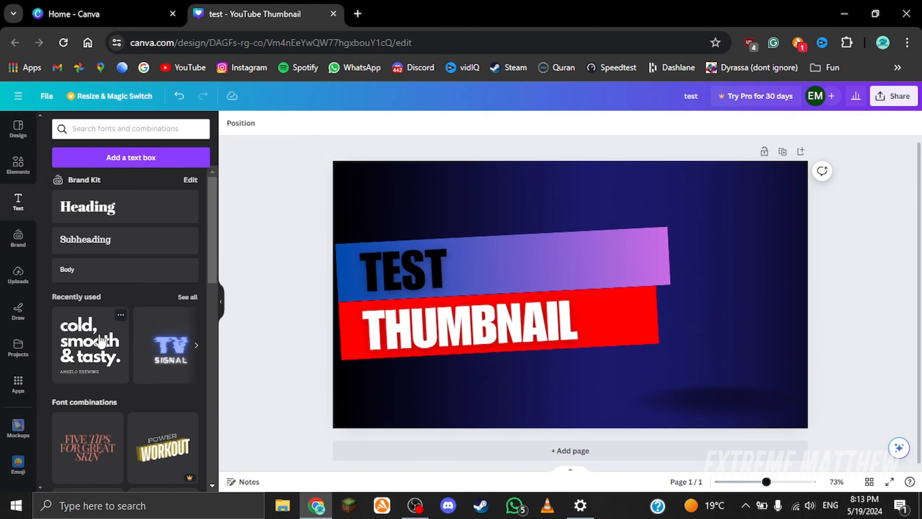
Step: Add the 'cold, smooth & tasty' text combination, replace its headline with test, and move it above the banners
{"action": "left_click", "coordinate": [90, 346]}
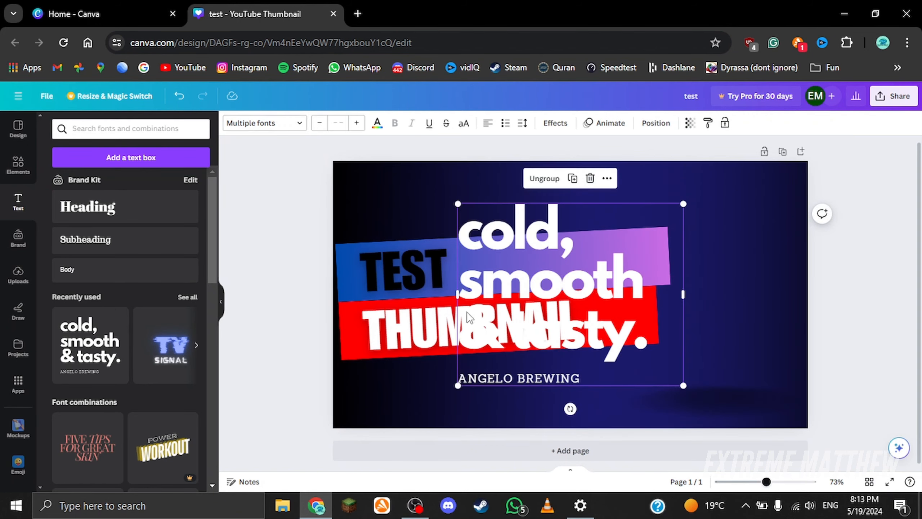
{"action": "double_click", "coordinate": [538, 334]}
{"action": "type", "text": "t"}
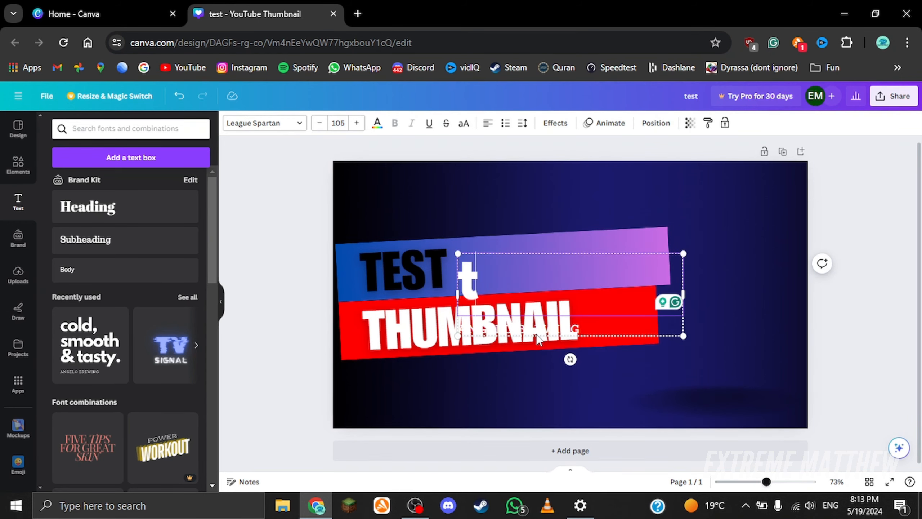
{"action": "type", "text": "est"}
{"action": "left_click_drag", "start_coordinate": [567, 281], "coordinate": [656, 240]}
Step: Draw freehand red strokes across the thumbnail with the pen, then undo them
{"action": "left_click", "coordinate": [28, 237]}
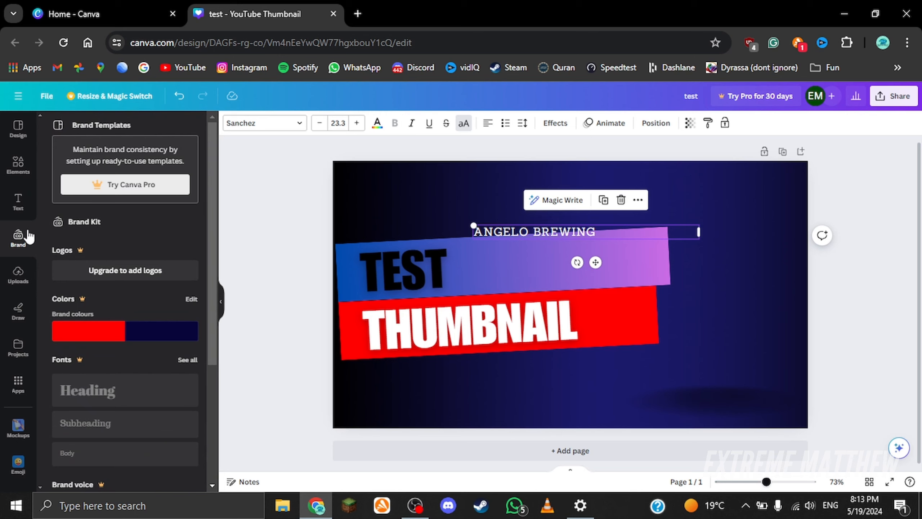
{"action": "left_click", "coordinate": [14, 287]}
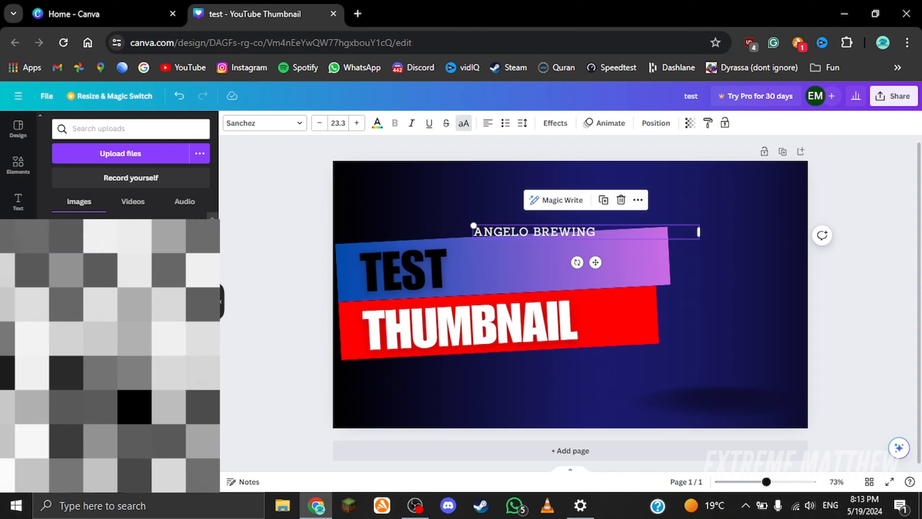
{"action": "left_click", "coordinate": [18, 311]}
{"action": "mouse_move", "coordinate": [557, 276]}
{"action": "left_mouse_down"}
{"action": "mouse_move", "coordinate": [646, 360]}
{"action": "mouse_move", "coordinate": [675, 420]}
{"action": "left_mouse_up"}
{"action": "left_click_drag", "start_coordinate": [576, 372], "coordinate": [546, 223]}
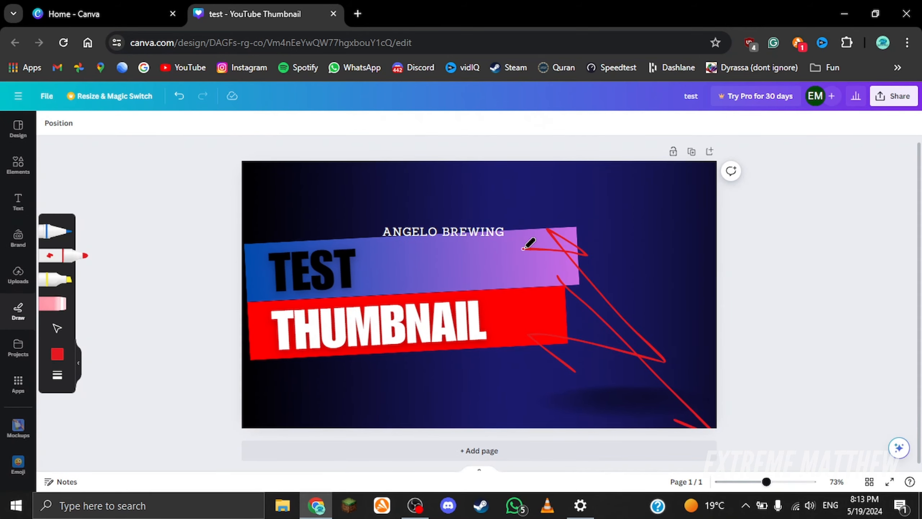
{"action": "key", "text": "ctrl+z"}
{"action": "key", "text": "ctrl+z"}
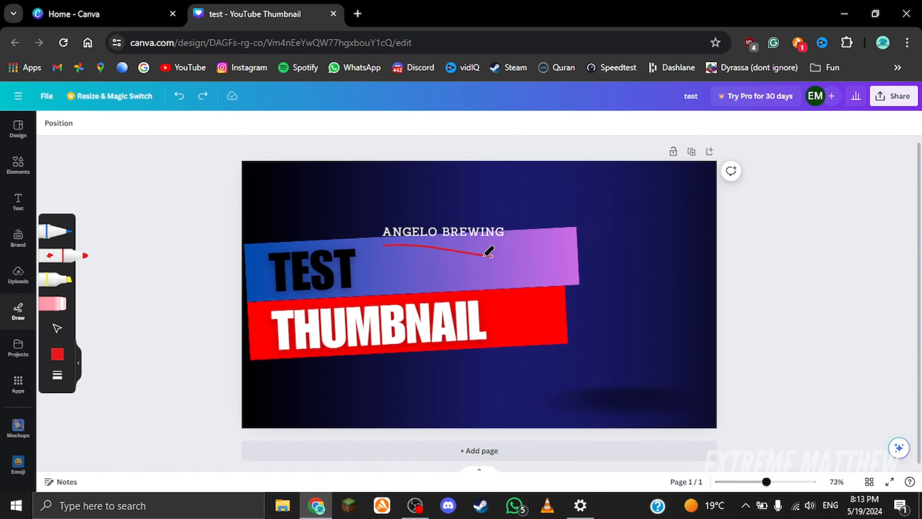
{"action": "key", "text": "ctrl+z"}
{"action": "key", "text": "ctrl+z"}
{"action": "left_click", "coordinate": [57, 354]}
{"action": "left_click", "coordinate": [57, 374]}
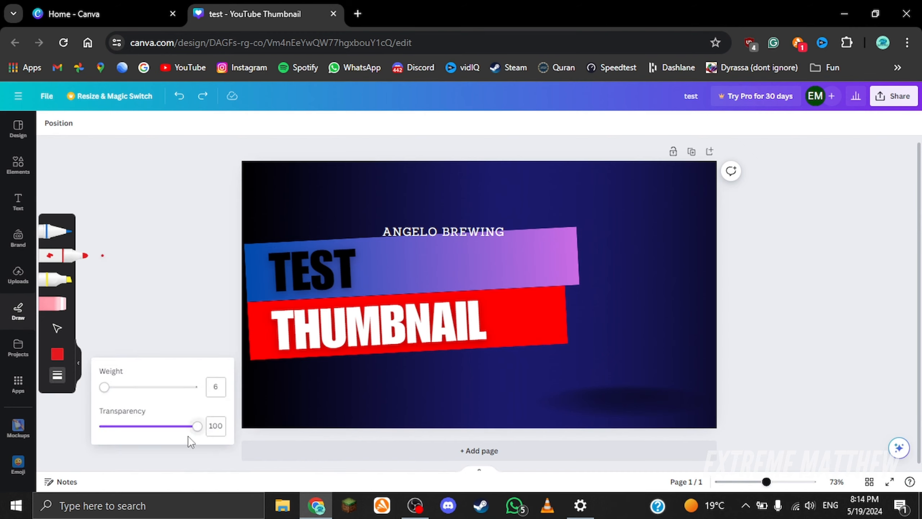
{"action": "left_click", "coordinate": [18, 347]}
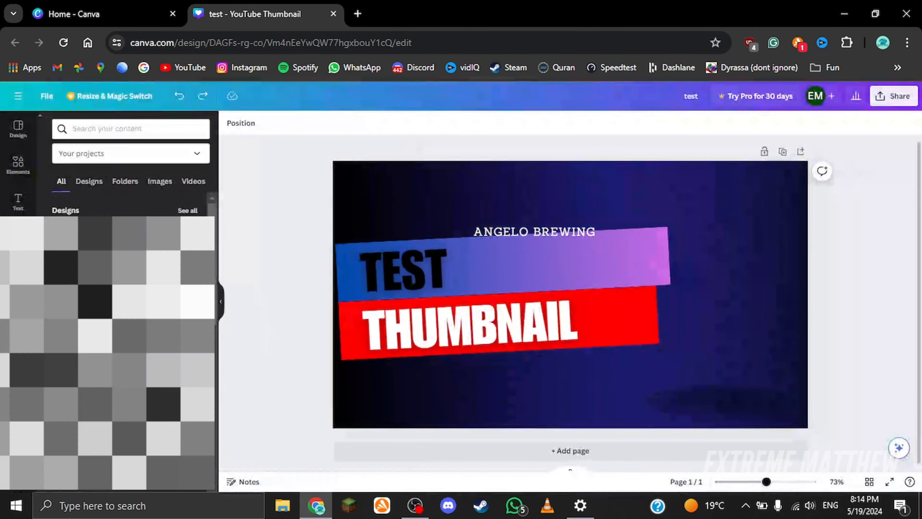
{"action": "left_click", "coordinate": [83, 248]}
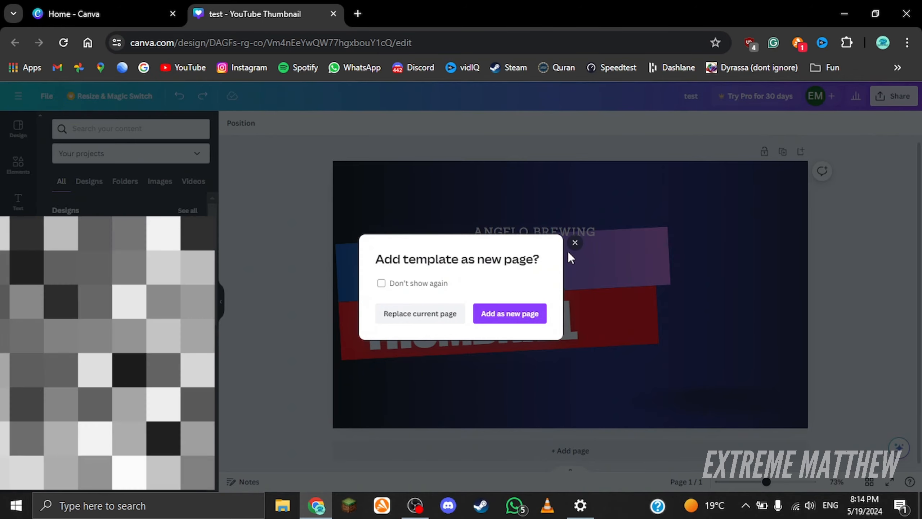
{"action": "left_click", "coordinate": [575, 243]}
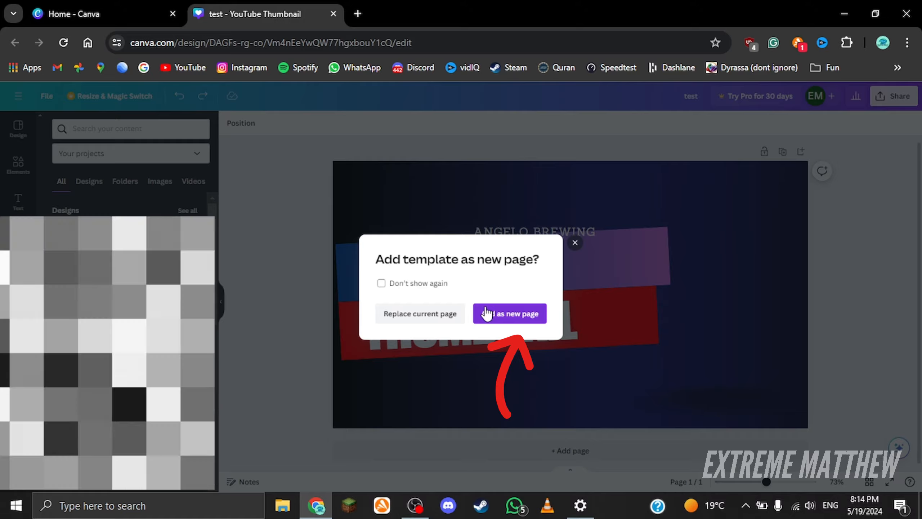
{"action": "scroll", "coordinate": [557, 463], "scroll_direction": "up", "scroll_amount": 5}
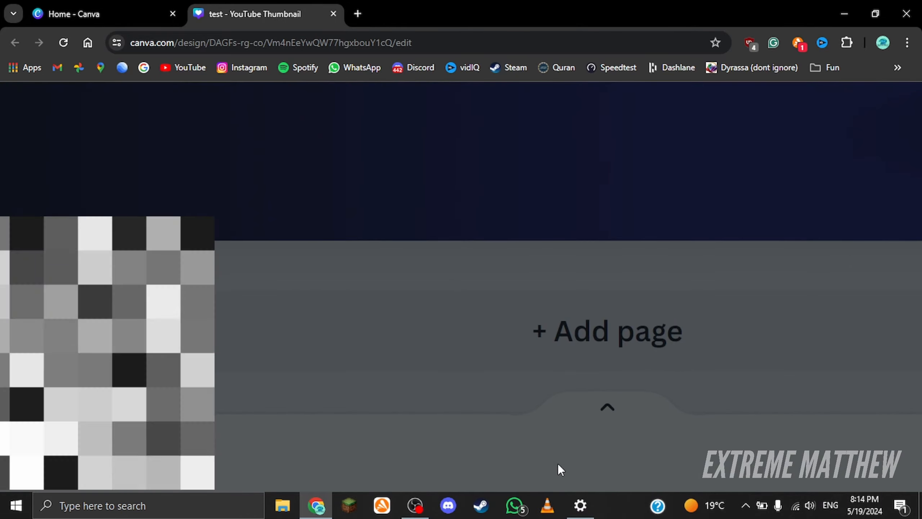
Step: Add the selected template to the design as a new second page
{"action": "scroll", "coordinate": [557, 463], "scroll_direction": "right", "scroll_amount": 2}
{"action": "scroll", "coordinate": [551, 449], "scroll_direction": "down", "scroll_amount": 5}
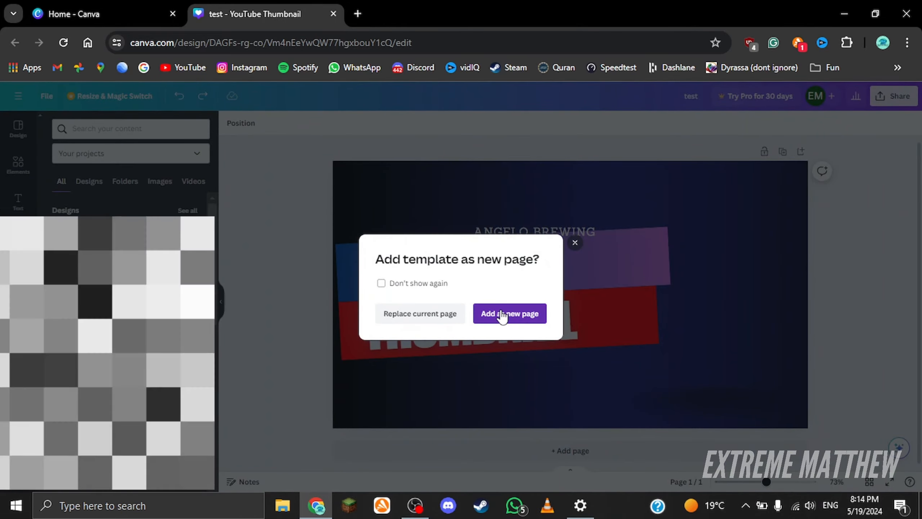
{"action": "left_click", "coordinate": [504, 313]}
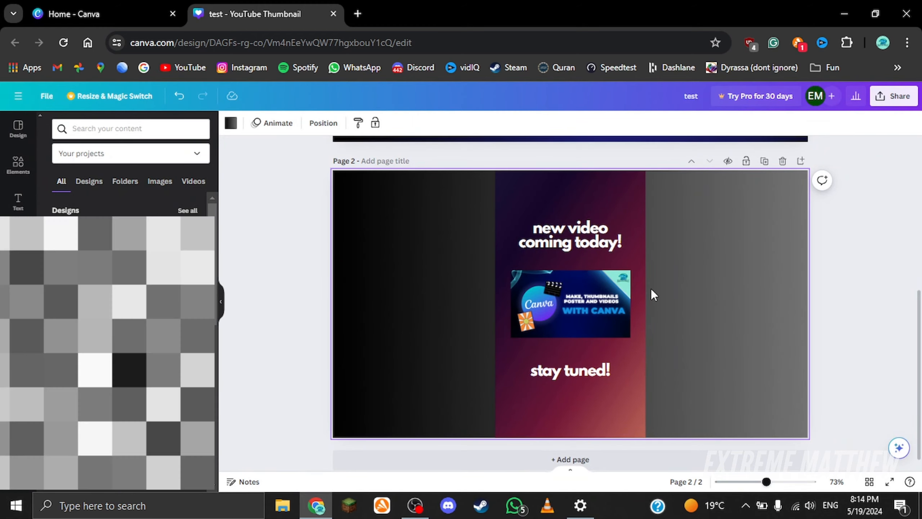
Step: Browse the Apps panel for available Canva apps
{"action": "scroll", "coordinate": [651, 288], "scroll_direction": "up", "scroll_amount": 1}
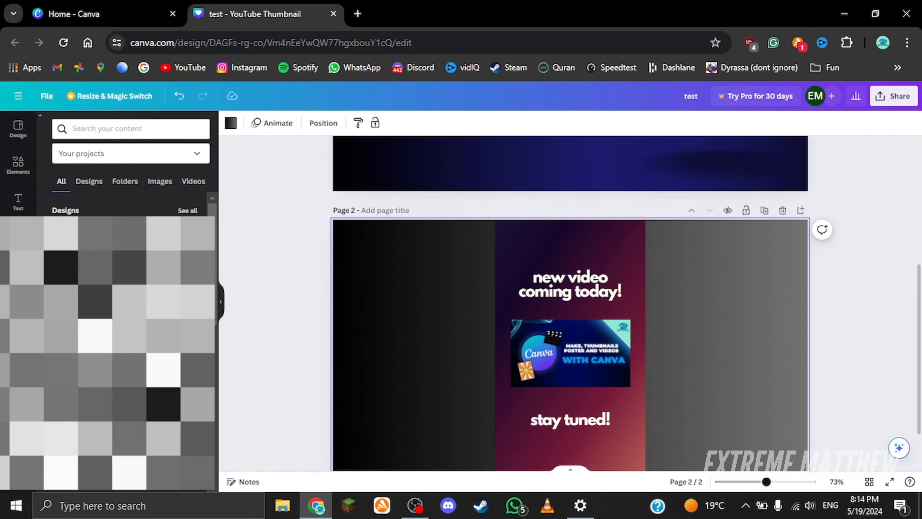
{"action": "left_click", "coordinate": [16, 378]}
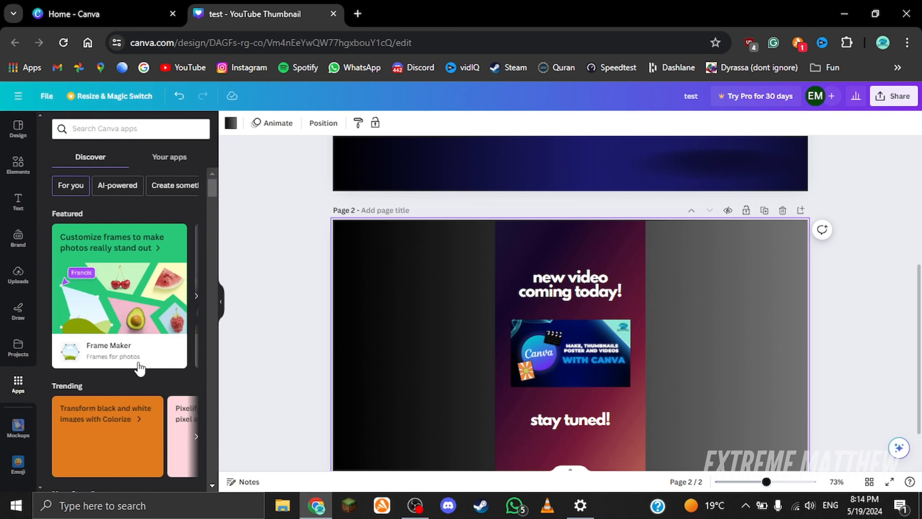
{"action": "scroll", "coordinate": [139, 363], "scroll_direction": "down", "scroll_amount": 12}
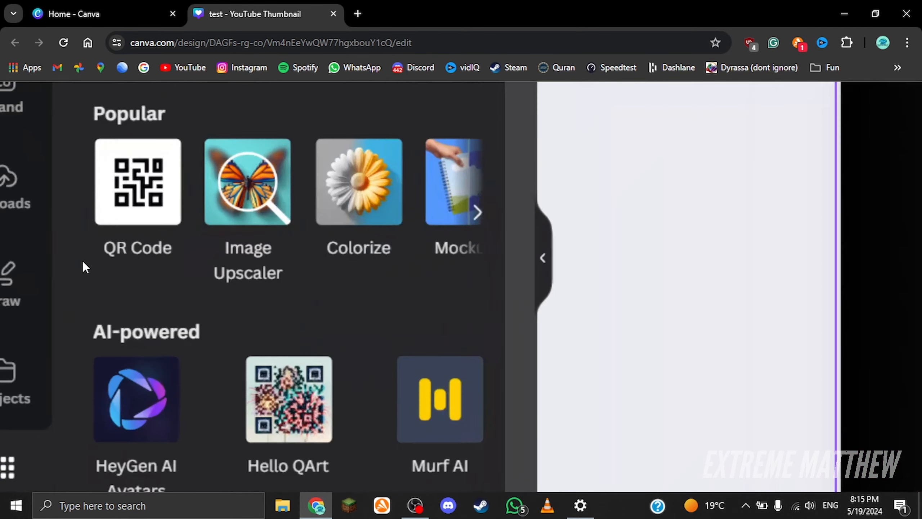
{"action": "scroll", "coordinate": [149, 218], "scroll_direction": "down", "scroll_amount": 3}
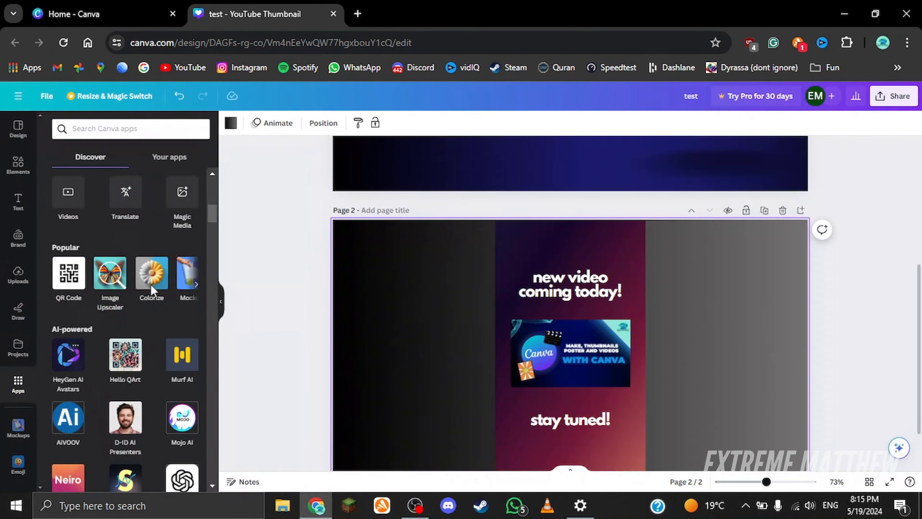
{"action": "scroll", "coordinate": [149, 345], "scroll_direction": "down", "scroll_amount": 8}
{"action": "scroll", "coordinate": [191, 307], "scroll_direction": "down", "scroll_amount": 10}
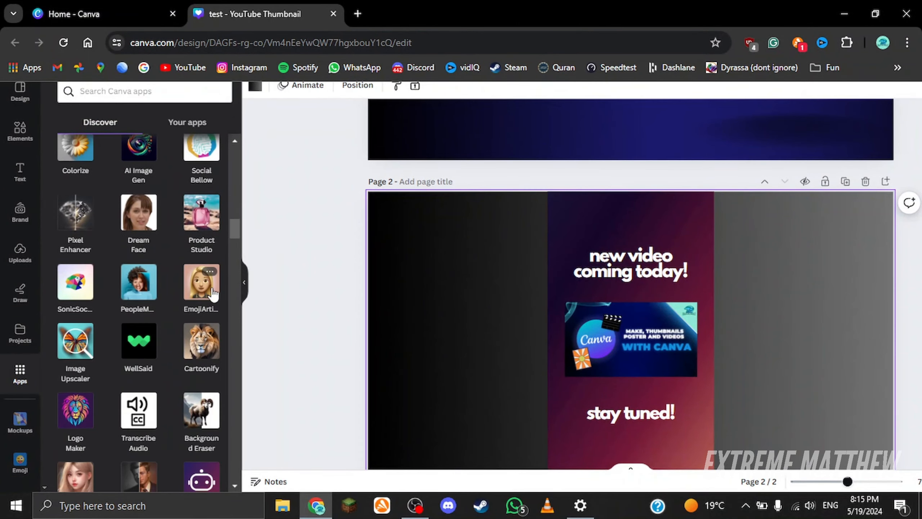
{"action": "scroll", "coordinate": [213, 293], "scroll_direction": "down", "scroll_amount": 6}
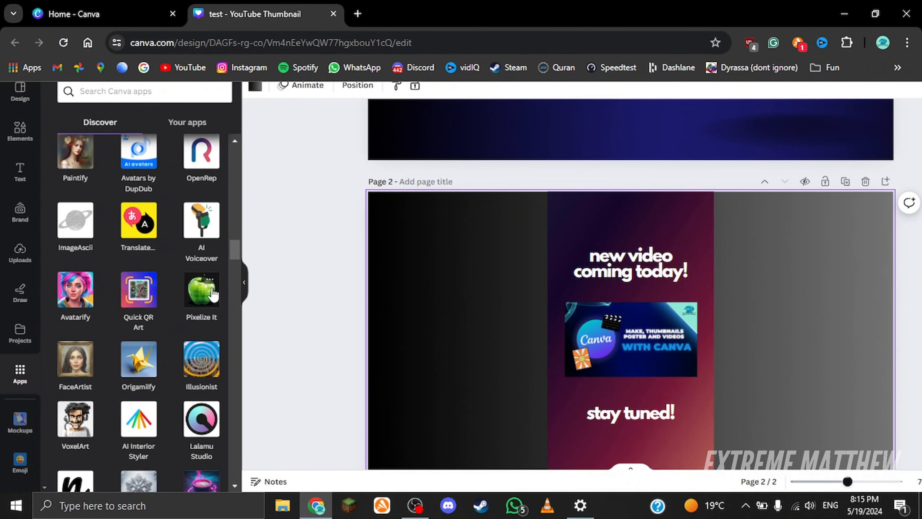
Step: Open Mockups and place a mug mockup on page 2
{"action": "left_click", "coordinate": [21, 425]}
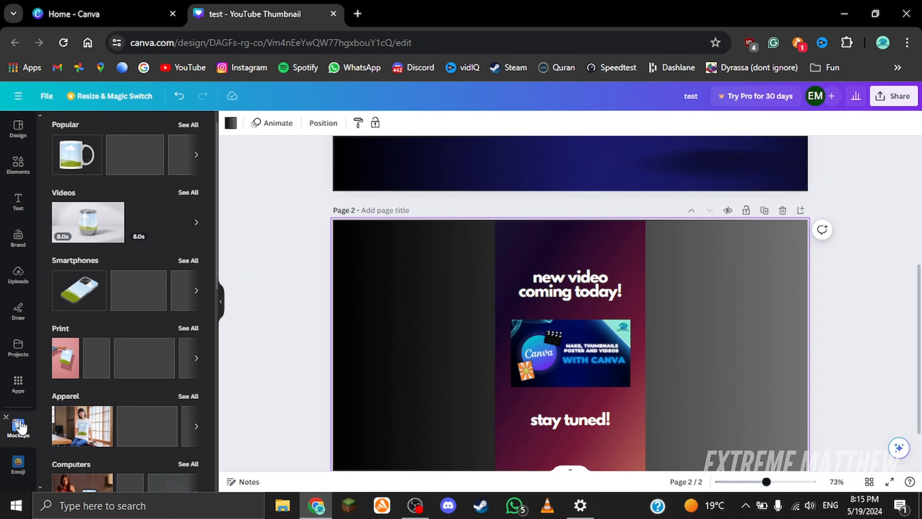
{"action": "left_click", "coordinate": [82, 174]}
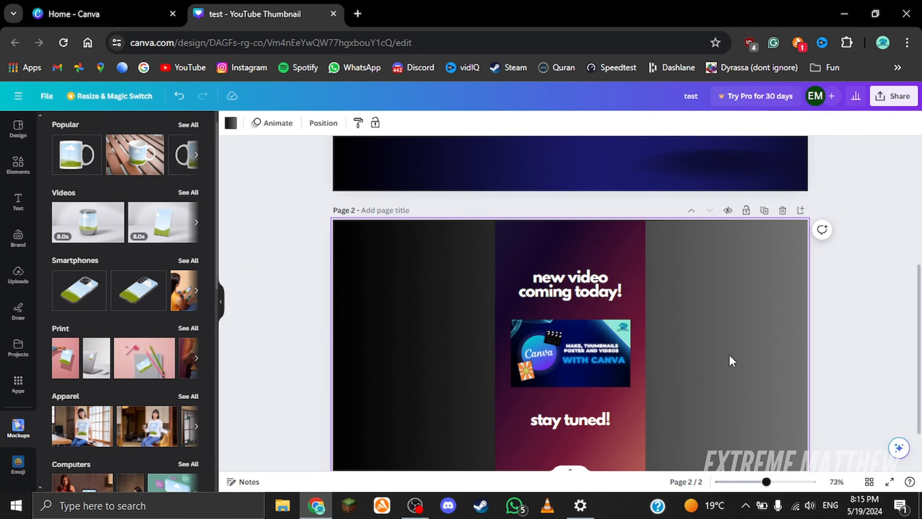
{"action": "left_click_drag", "start_coordinate": [557, 306], "coordinate": [551, 286]}
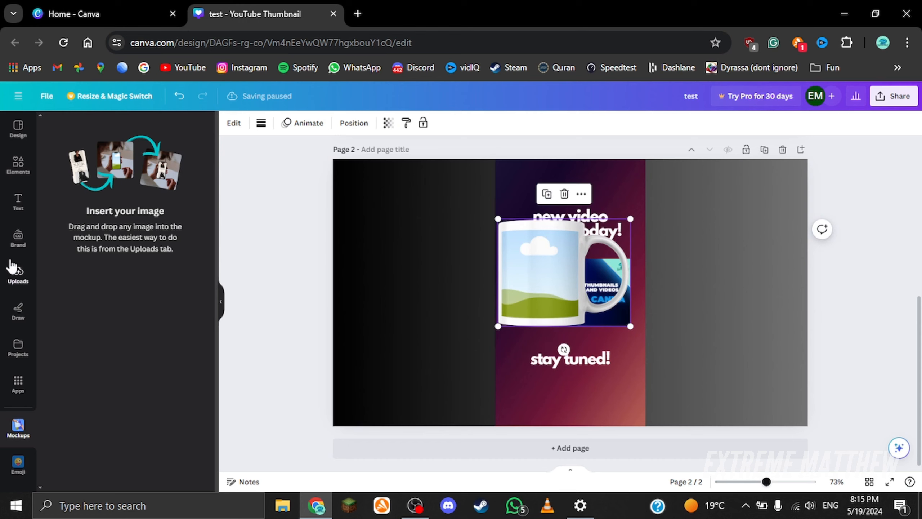
Step: Drop the robot head graphic onto the mug mockup, delete the selection and undo
{"action": "left_click", "coordinate": [5, 168]}
{"action": "left_click", "coordinate": [75, 318]}
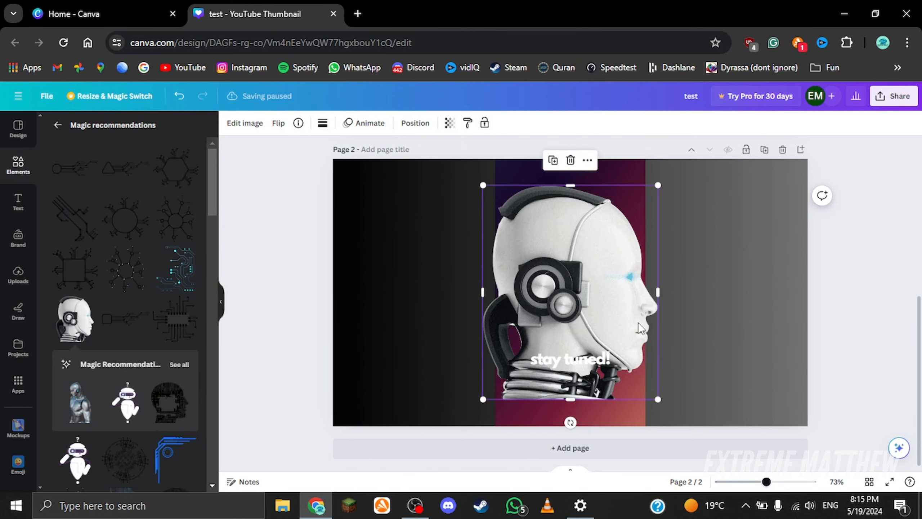
{"action": "left_click_drag", "start_coordinate": [644, 298], "coordinate": [458, 298]}
{"action": "key", "text": "Delete"}
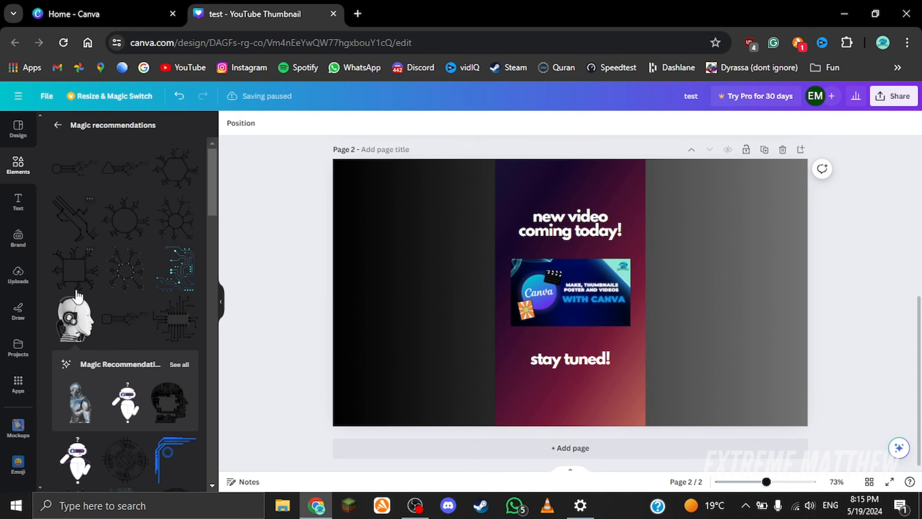
{"action": "key", "text": "ctrl+z"}
Step: Place a smartphone mockup on page 2, fill it with the robot figure graphic, then delete the selection
{"action": "left_click", "coordinate": [18, 426]}
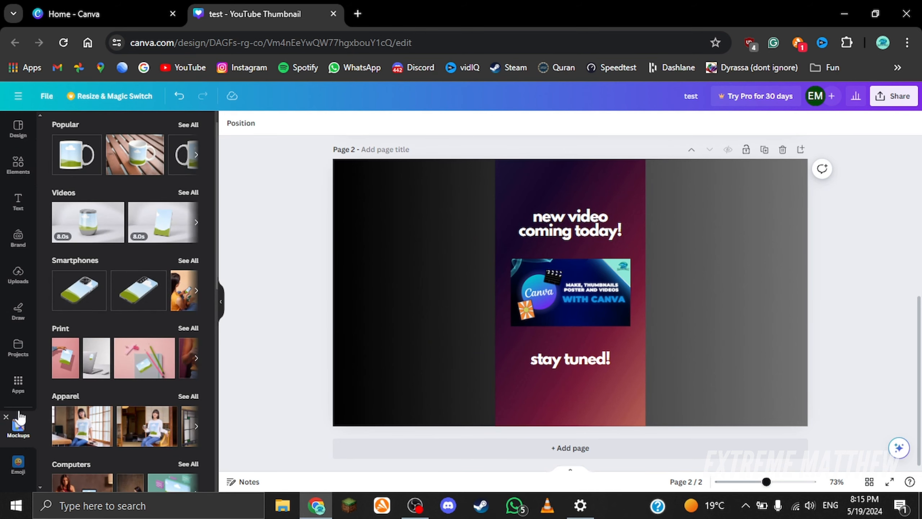
{"action": "left_click", "coordinate": [79, 302]}
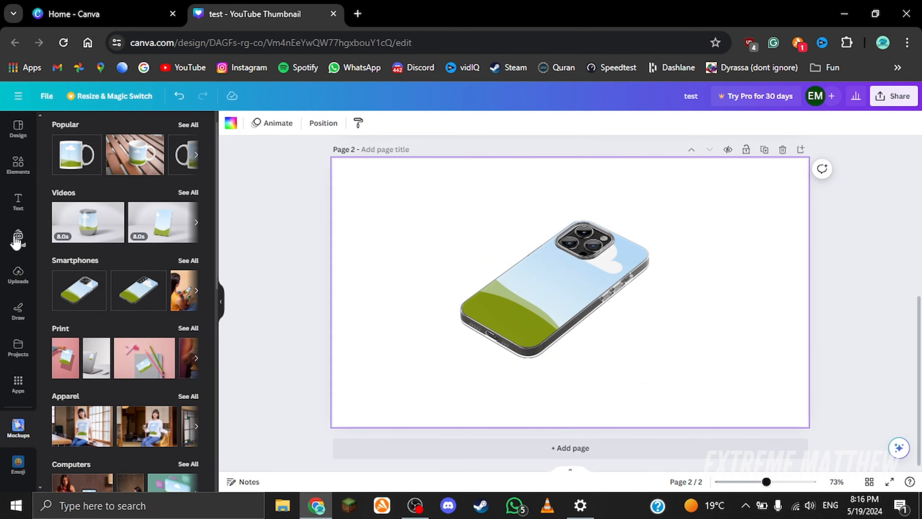
{"action": "left_click", "coordinate": [11, 169]}
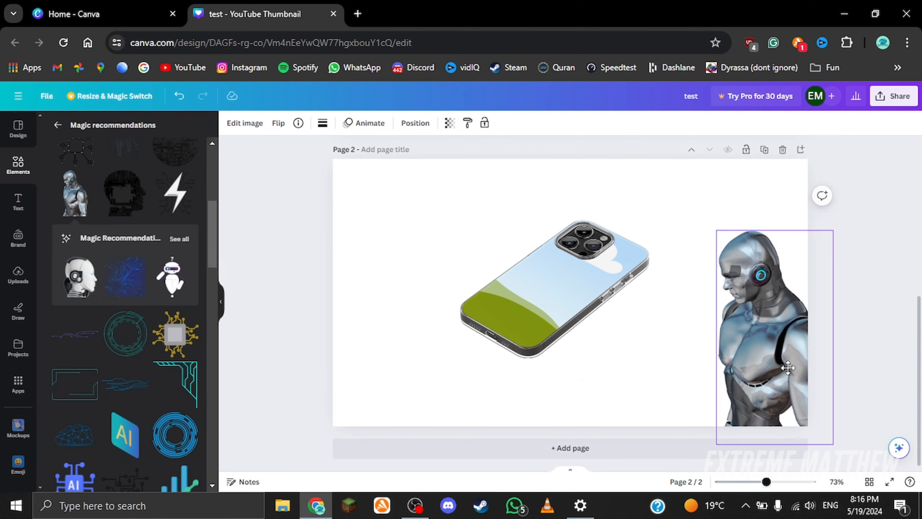
{"action": "left_click_drag", "start_coordinate": [786, 362], "coordinate": [510, 307]}
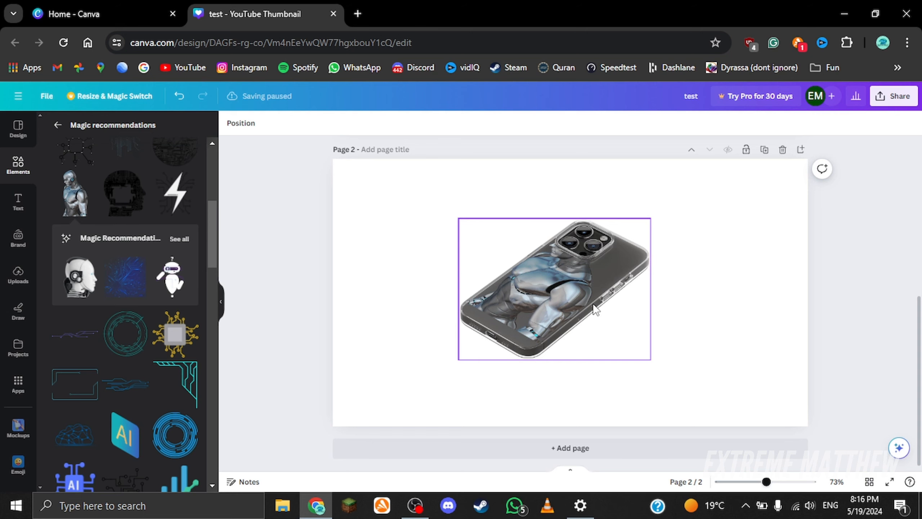
{"action": "key", "text": "Delete"}
Step: Browse the template list in the Design panel and the main menu
{"action": "scroll", "coordinate": [251, 255], "scroll_direction": "up", "scroll_amount": 5}
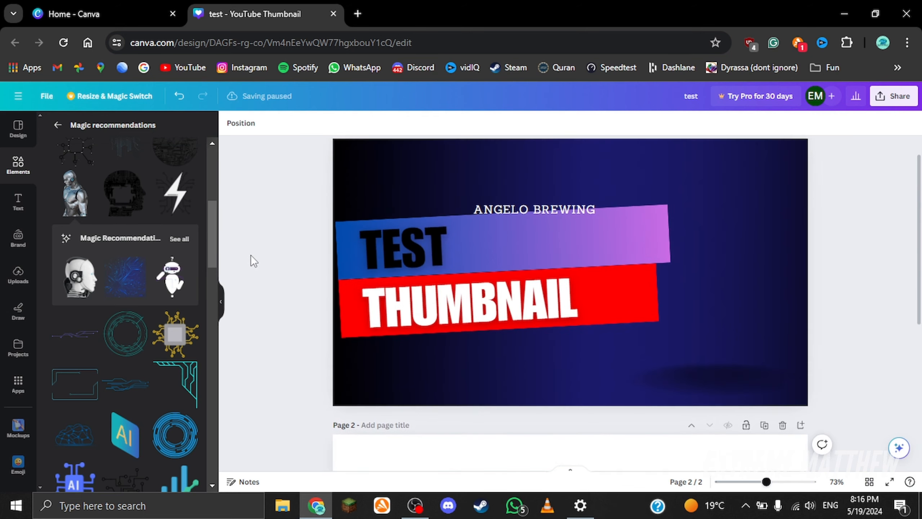
{"action": "left_click", "coordinate": [18, 129]}
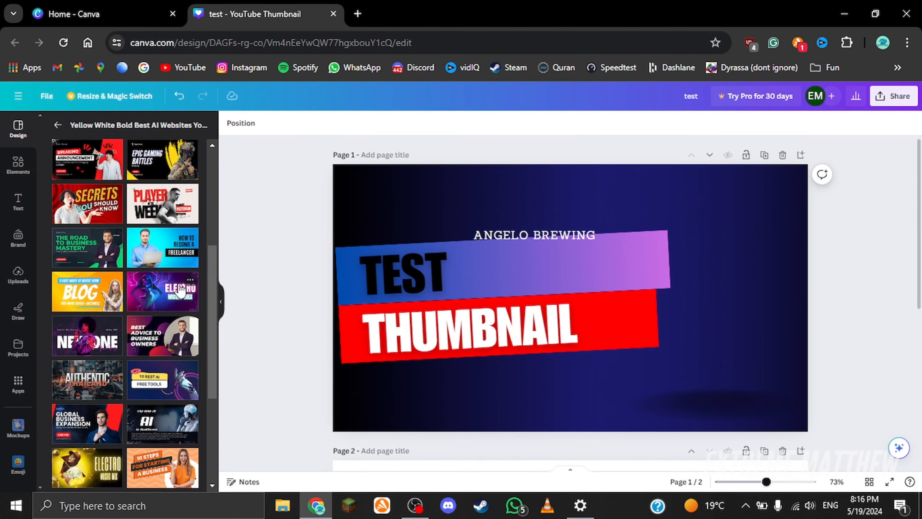
{"action": "scroll", "coordinate": [176, 284], "scroll_direction": "down", "scroll_amount": 3}
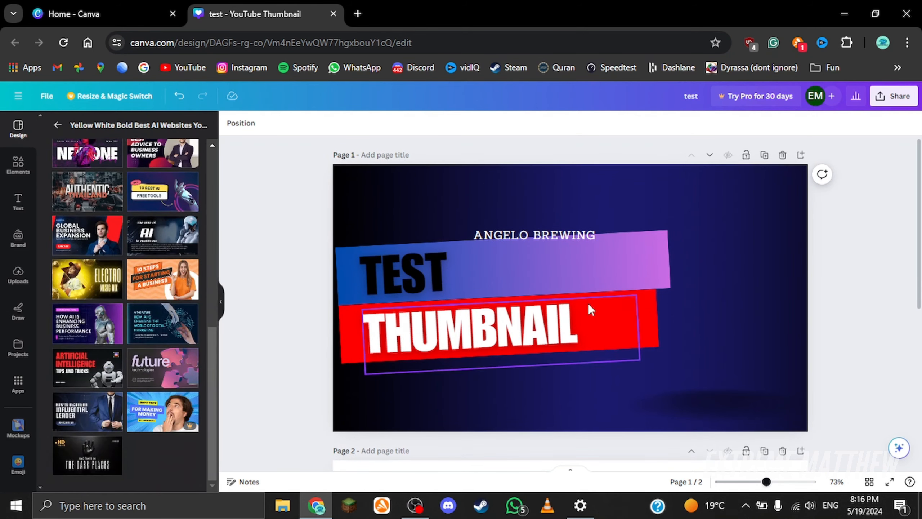
{"action": "left_click", "coordinate": [48, 95]}
{"action": "left_click", "coordinate": [18, 95]}
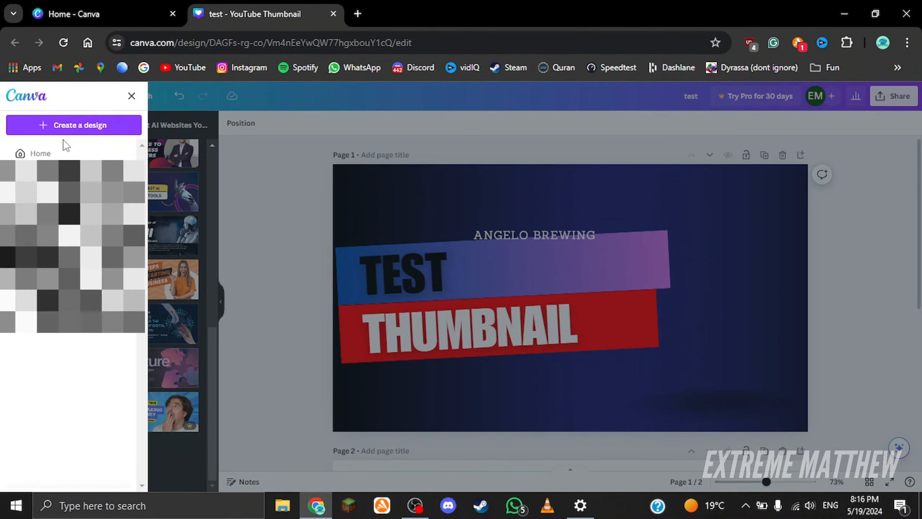
{"action": "left_click", "coordinate": [407, 162]}
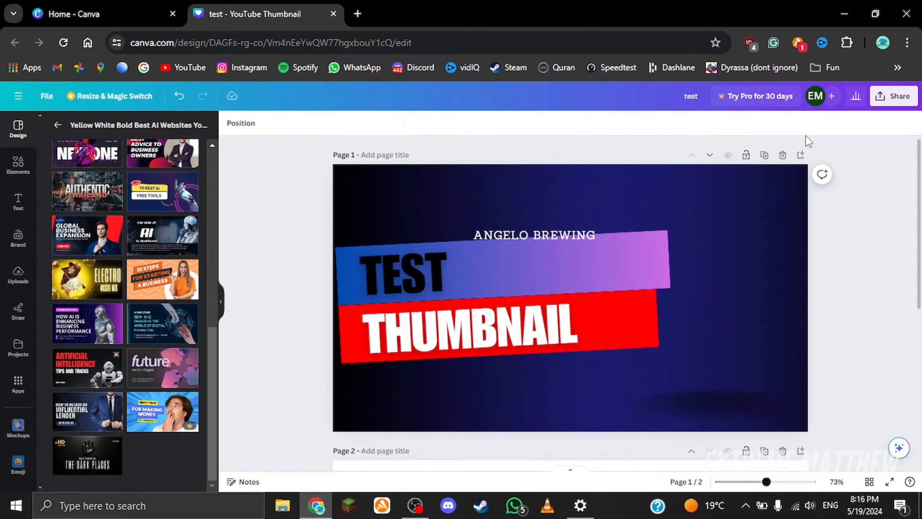
Step: Open the Download options from Share and review the available file types
{"action": "left_click", "coordinate": [886, 97]}
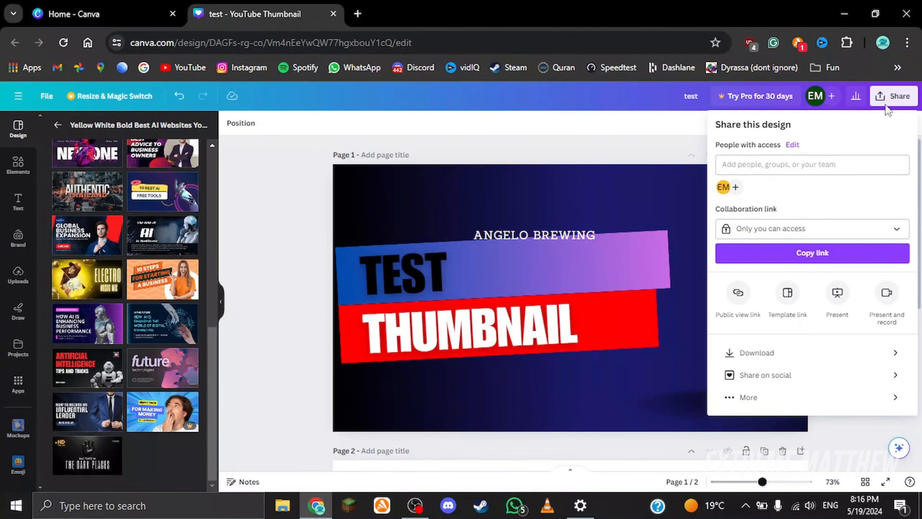
{"action": "left_click", "coordinate": [726, 353]}
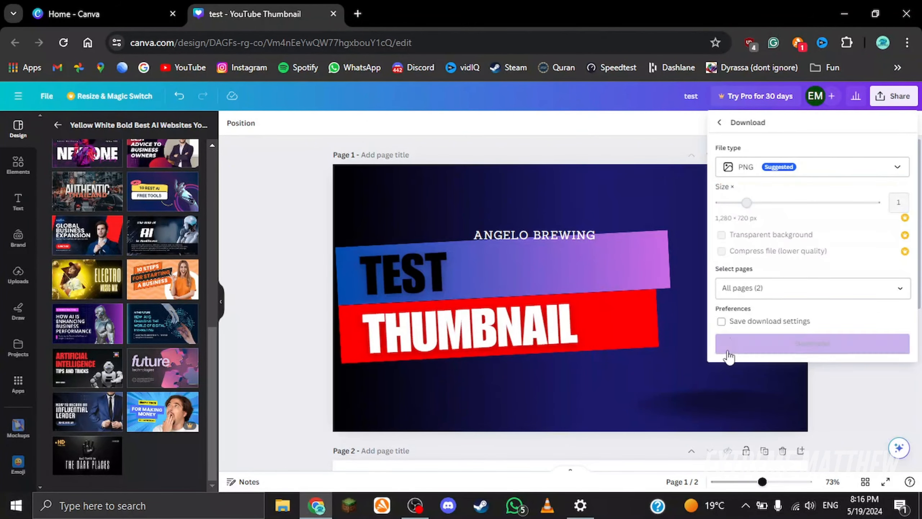
{"action": "left_click", "coordinate": [758, 170]}
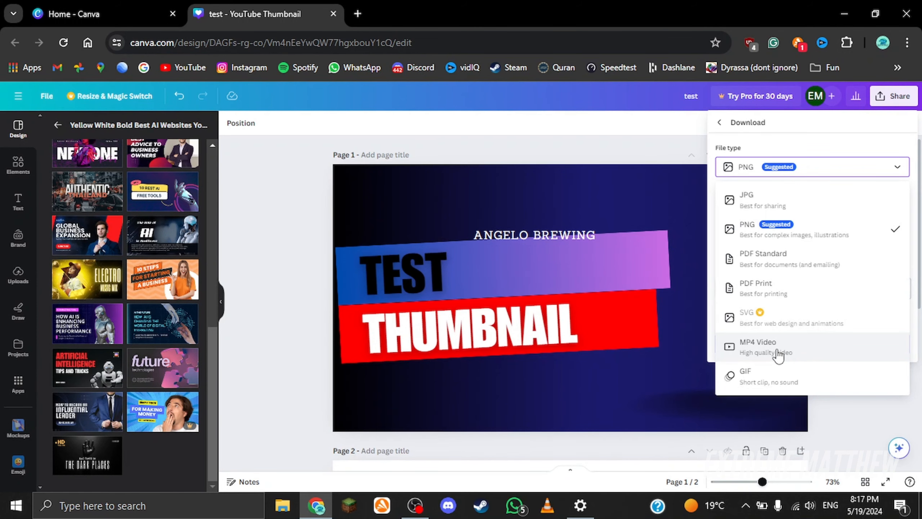
{"action": "left_click", "coordinate": [894, 93]}
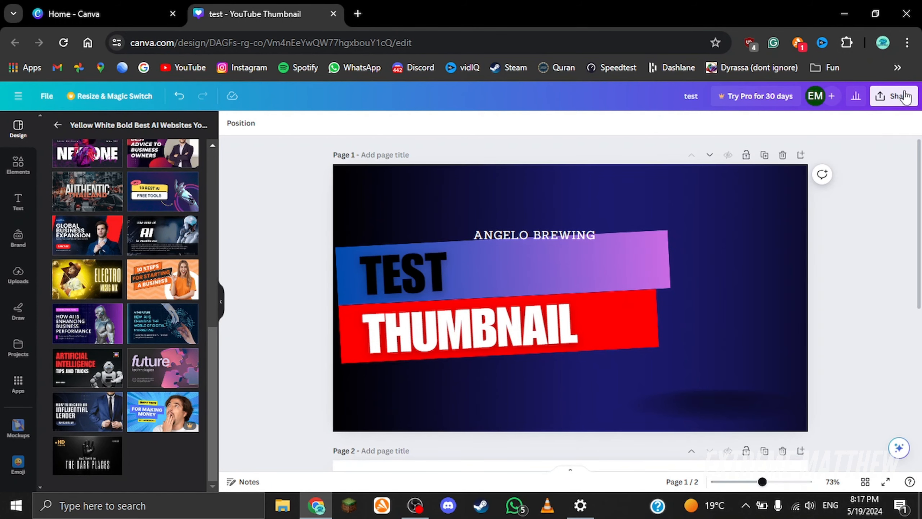
Step: Return to the Canva home page from the main menu
{"action": "left_click", "coordinate": [904, 96]}
{"action": "left_click", "coordinate": [780, 352]}
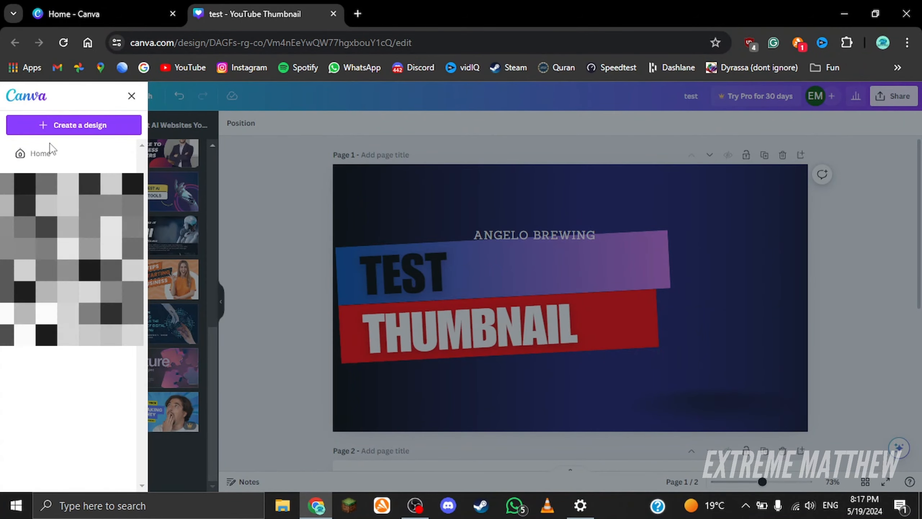
{"action": "left_click", "coordinate": [45, 155]}
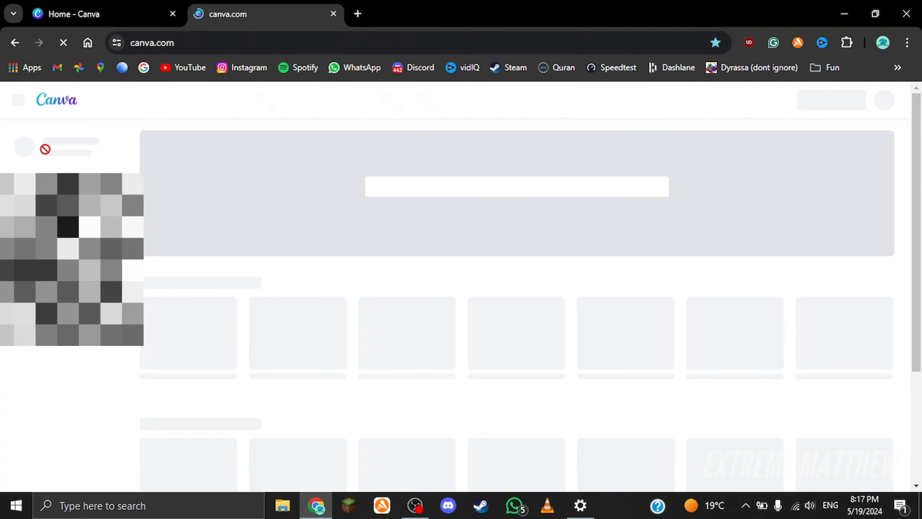
{"action": "scroll", "coordinate": [519, 318], "scroll_direction": "down", "scroll_amount": 8}
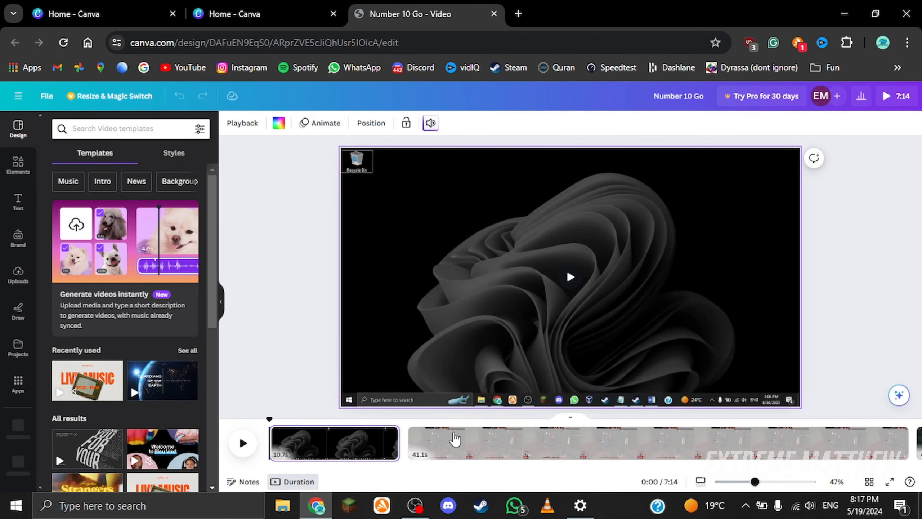
Step: Select the video's clips in the timeline to preview them
{"action": "left_click", "coordinate": [454, 439]}
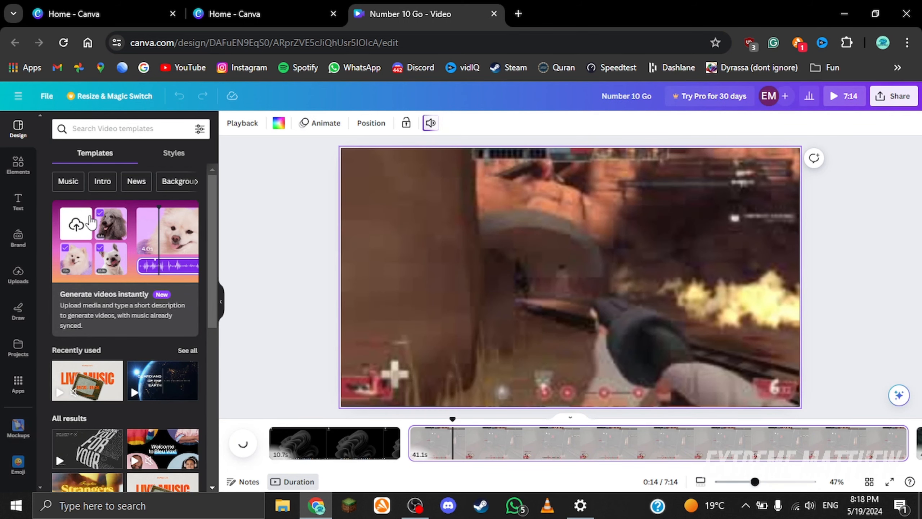
{"action": "left_click", "coordinate": [301, 444]}
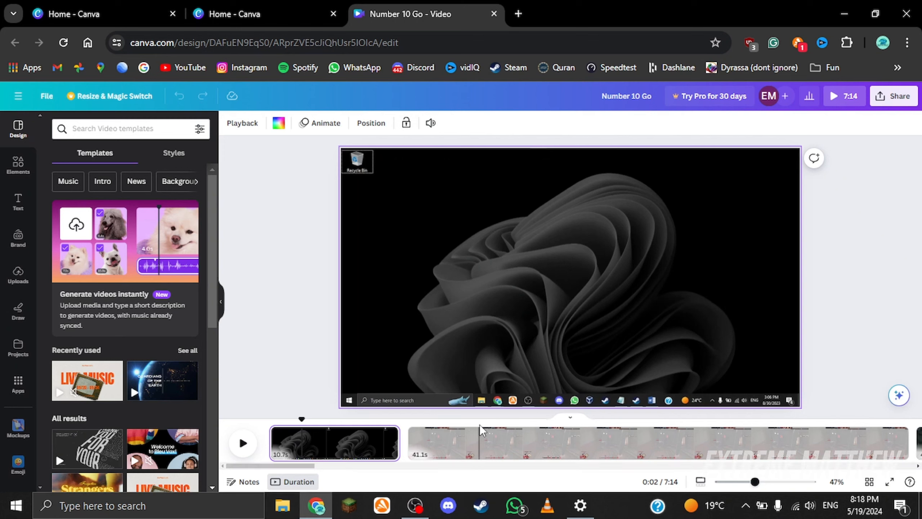
{"action": "scroll", "coordinate": [164, 298], "scroll_direction": "down", "scroll_amount": 6}
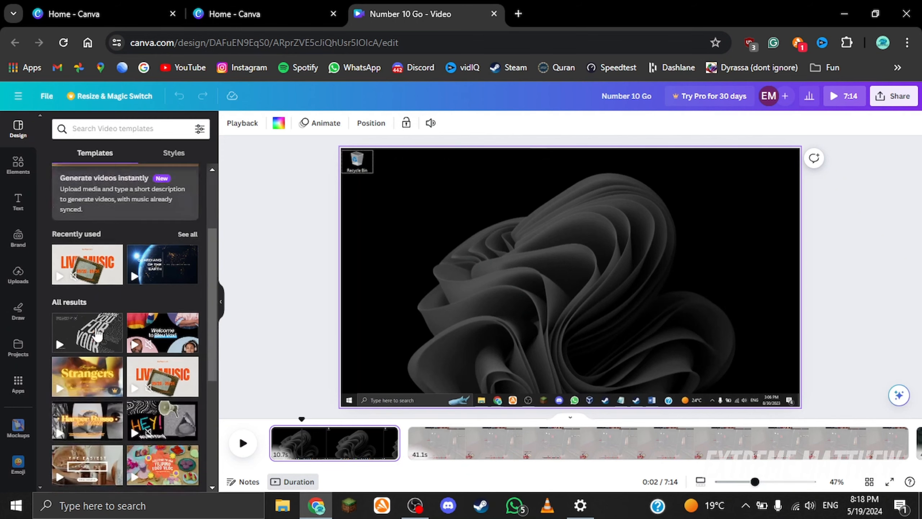
Step: Try adding the Guardians of the Earth video template to the timeline, then undo it
{"action": "scroll", "coordinate": [153, 290], "scroll_direction": "up", "scroll_amount": 1}
{"action": "left_click_drag", "start_coordinate": [154, 185], "coordinate": [347, 441]}
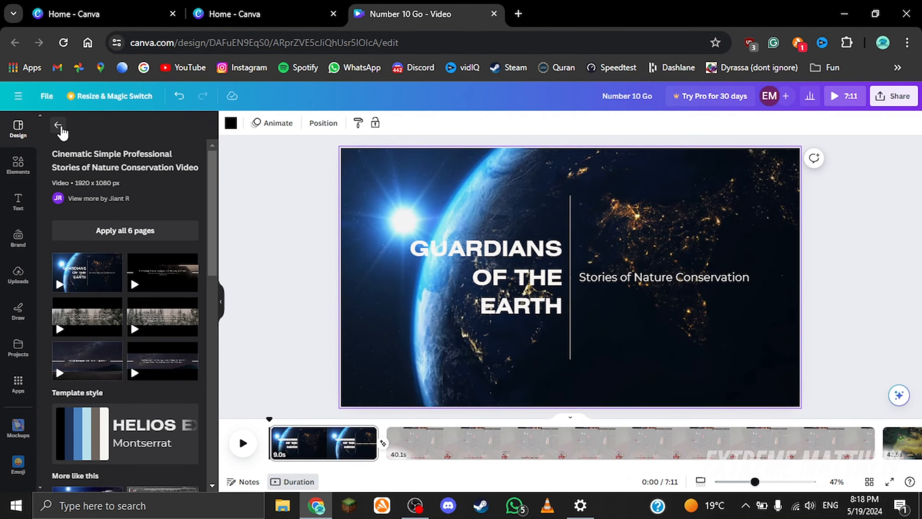
{"action": "key", "text": "ctrl+z"}
{"action": "left_click", "coordinate": [57, 126]}
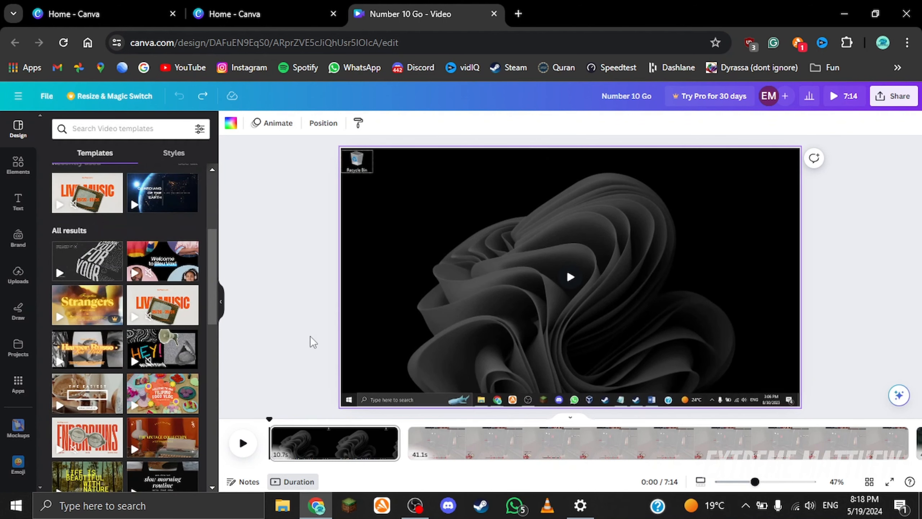
Step: Insert the Guardians of the Earth template page into the timeline after the first clip
{"action": "left_click_drag", "start_coordinate": [177, 206], "coordinate": [403, 459]}
Step: Split the first clip and move its second part after the Guardians of the Earth page
{"action": "right_click", "coordinate": [312, 438]}
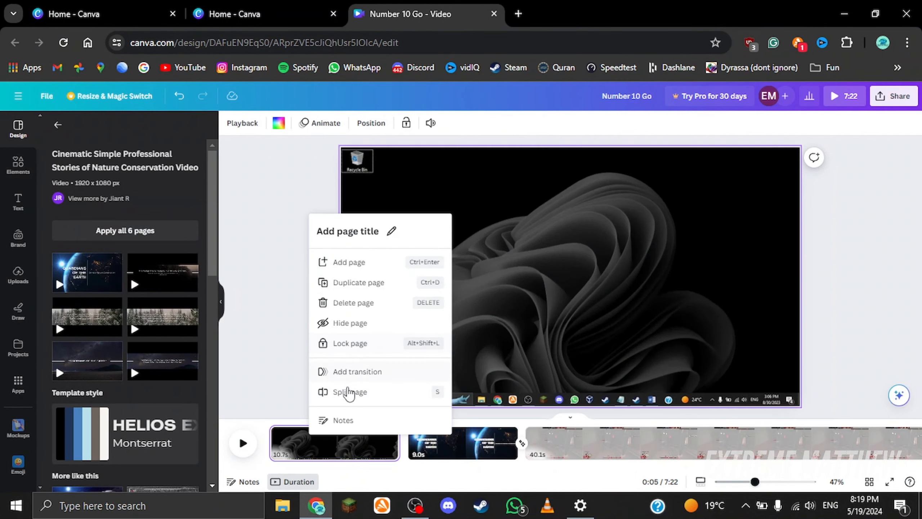
{"action": "left_click", "coordinate": [350, 392]}
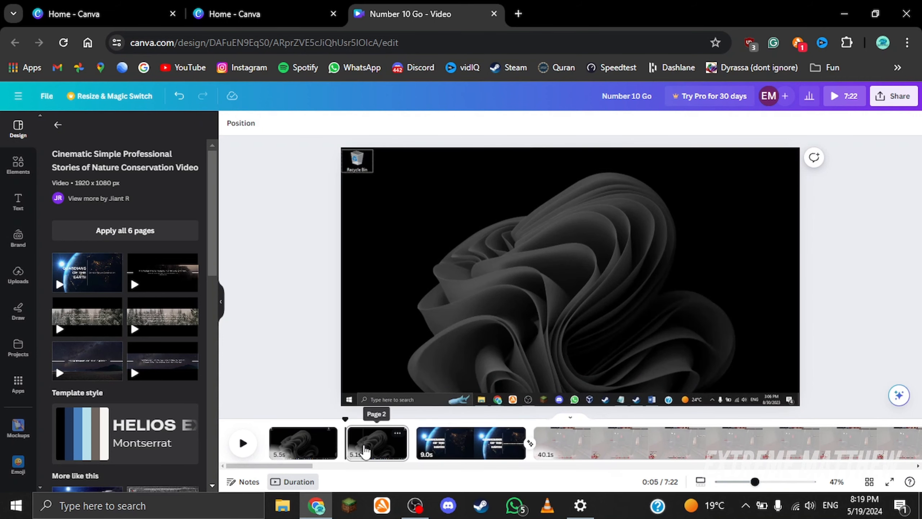
{"action": "left_click_drag", "start_coordinate": [381, 440], "coordinate": [483, 441]}
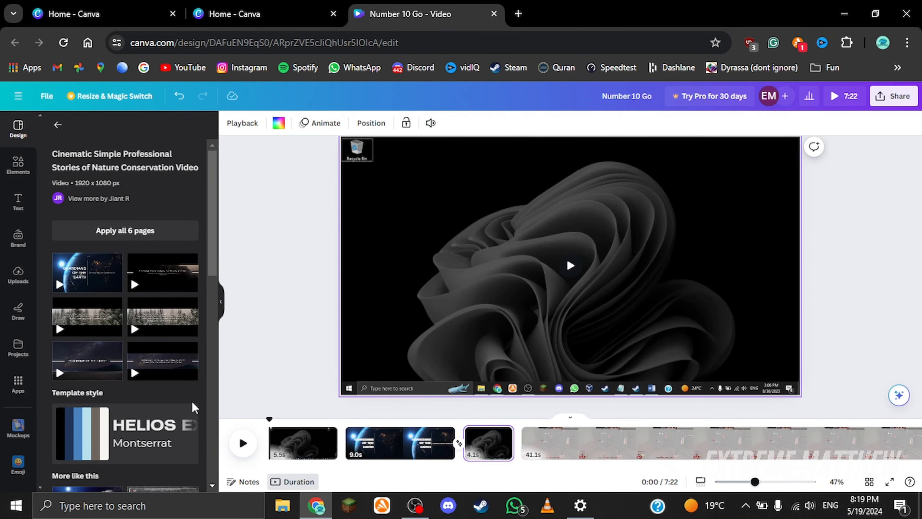
{"action": "left_click", "coordinate": [18, 275]}
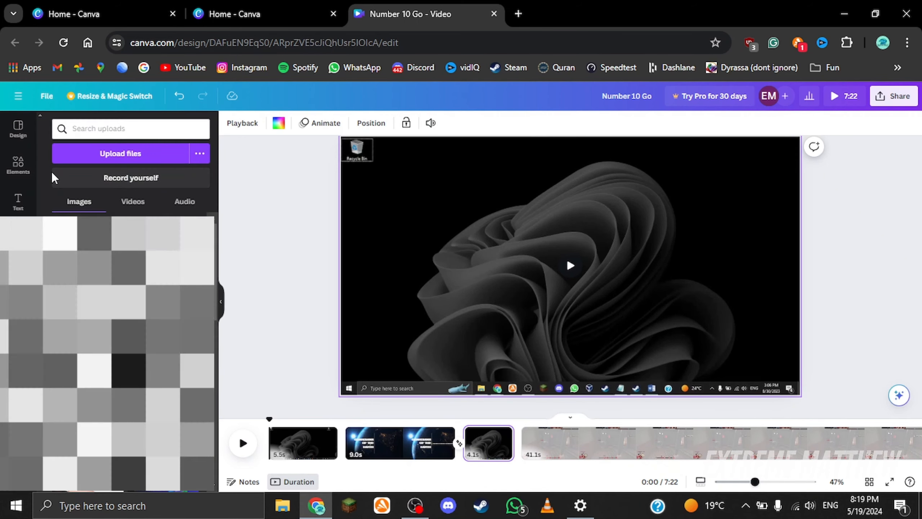
{"action": "left_click", "coordinate": [17, 169]}
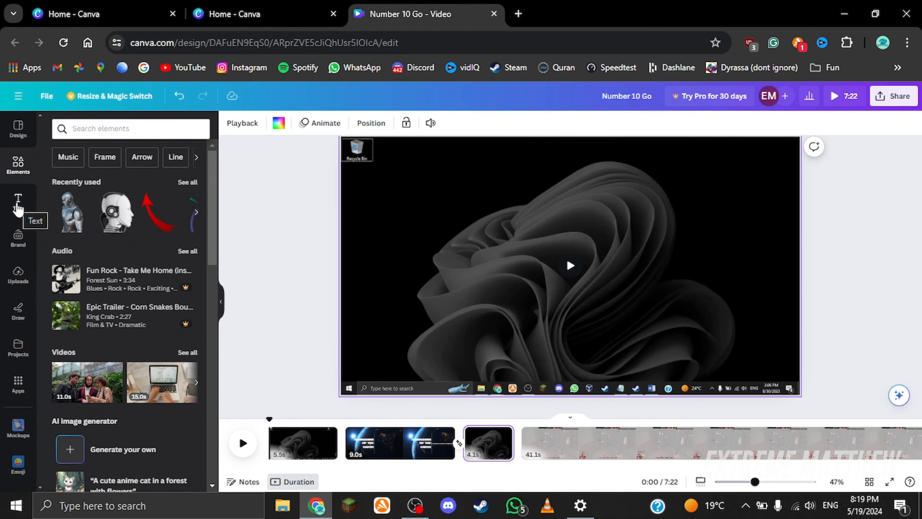
{"action": "key", "text": "Escape"}
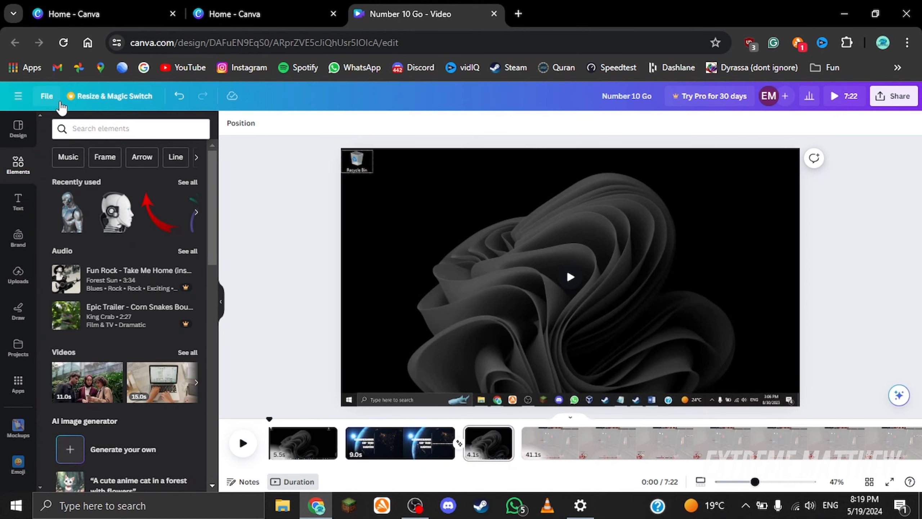